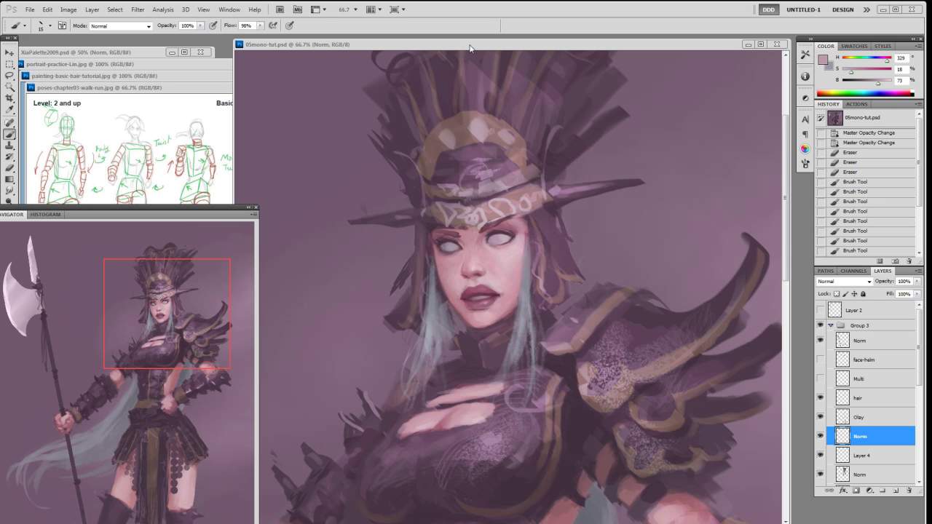
{"action": "left_click_drag", "start_coordinate": [472, 53], "coordinate": [471, 50]}
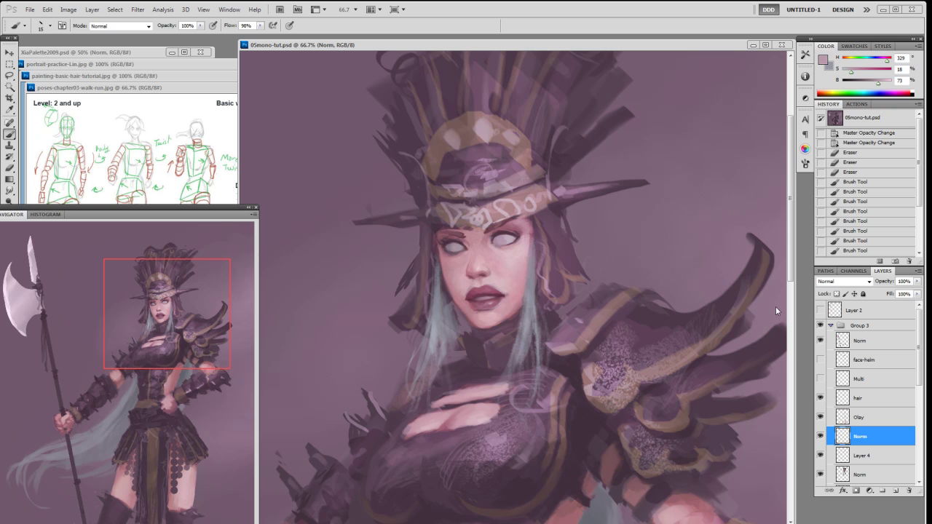
{"action": "left_click_drag", "start_coordinate": [633, 44], "coordinate": [622, 49]}
{"action": "mouse_move", "coordinate": [786, 173]}
{"action": "left_mouse_down"}
{"action": "mouse_move", "coordinate": [787, 277]}
{"action": "mouse_move", "coordinate": [782, 171]}
{"action": "left_mouse_up"}
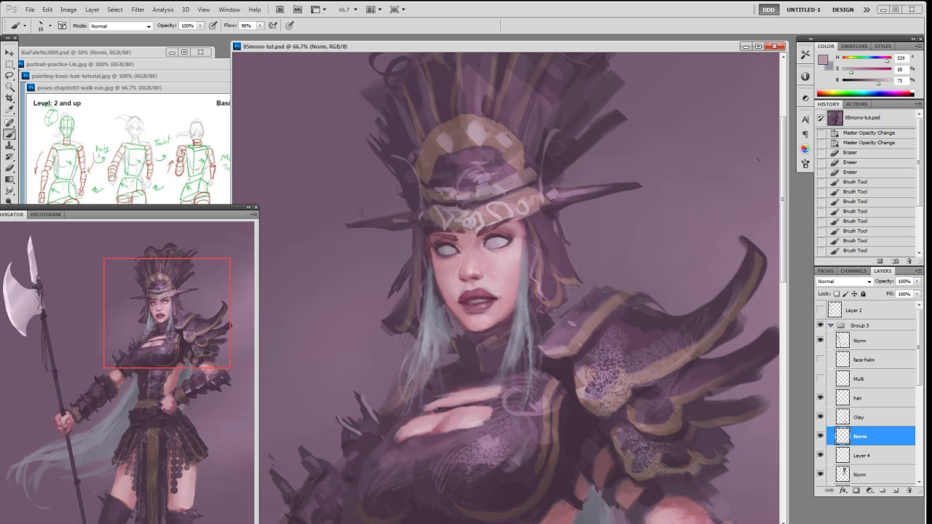
{"action": "scroll", "coordinate": [773, 142], "scroll_direction": "up", "scroll_amount": 1}
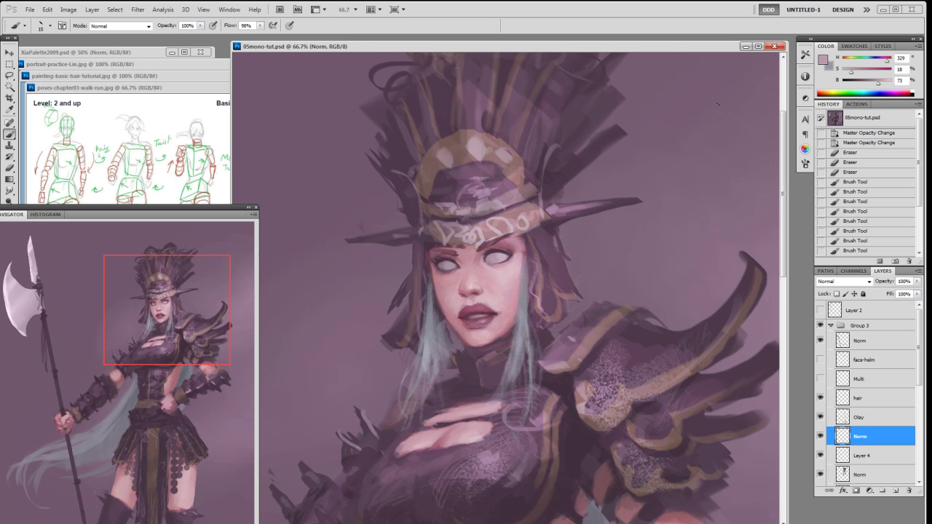
- Spread out the walk-run poses, basic hair tutorial and portrait practice images for viewing, and return to the 05mono-tut.psd painting
{"action": "left_click_drag", "start_coordinate": [220, 91], "coordinate": [596, 70]}
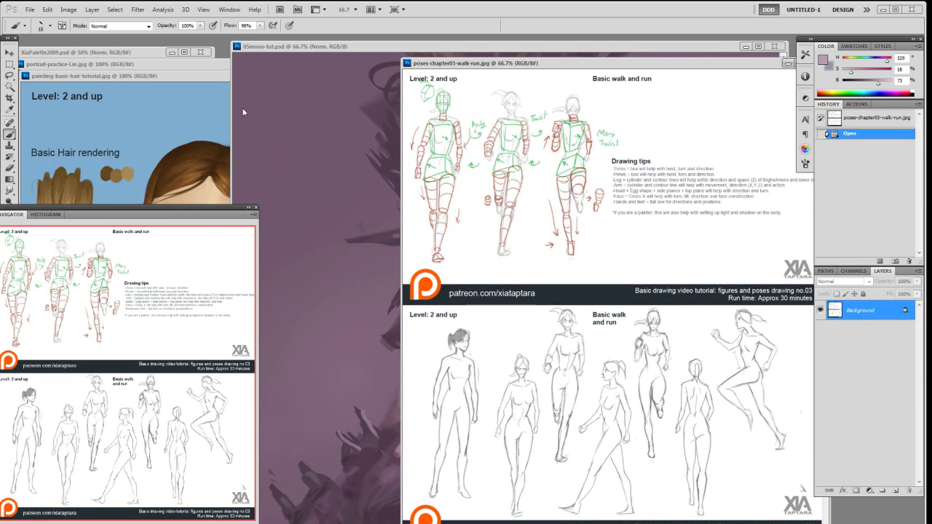
{"action": "left_click_drag", "start_coordinate": [207, 78], "coordinate": [435, 138]}
{"action": "left_click_drag", "start_coordinate": [170, 69], "coordinate": [154, 99]}
{"action": "left_click_drag", "start_coordinate": [515, 137], "coordinate": [362, 161]}
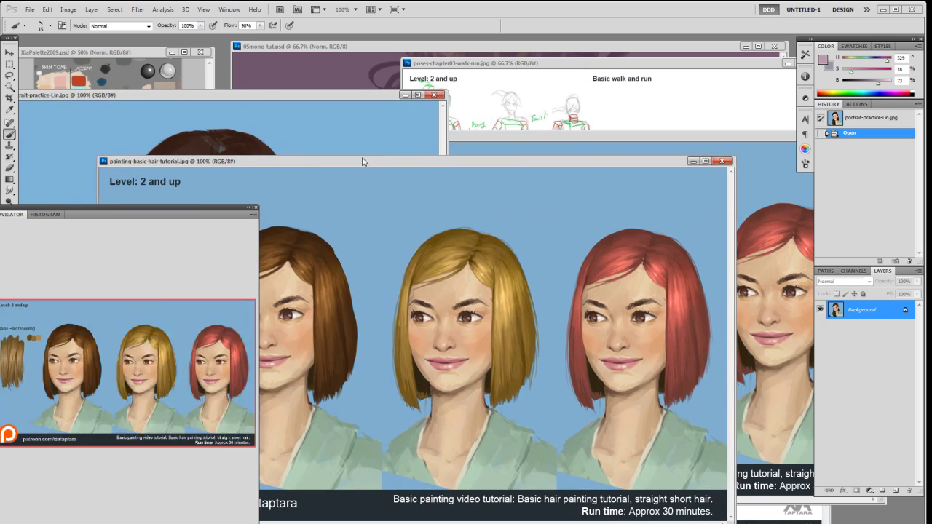
{"action": "left_click_drag", "start_coordinate": [549, 64], "coordinate": [522, 71]}
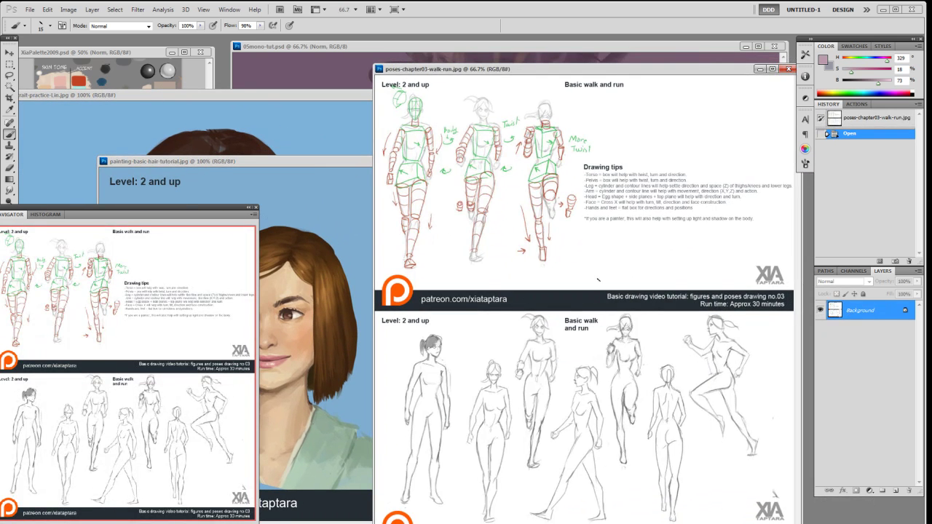
{"action": "left_click", "coordinate": [553, 58]}
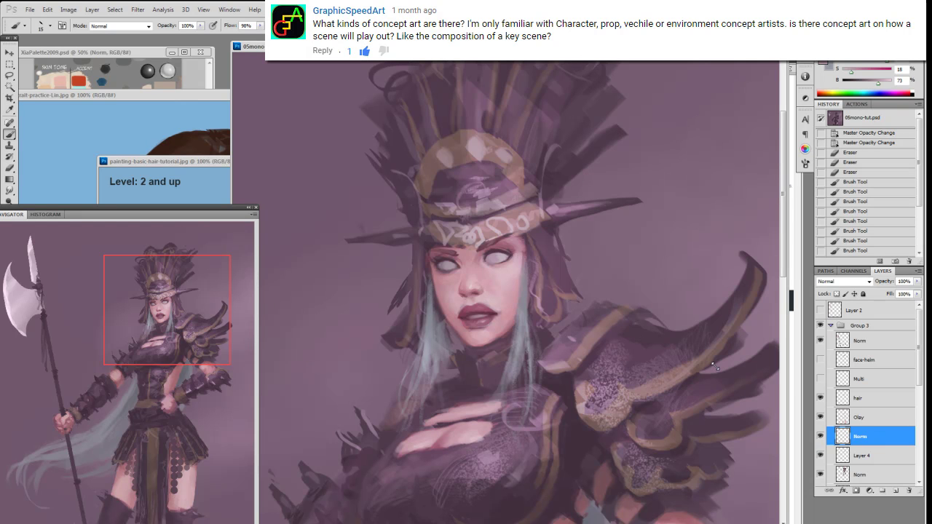
{"action": "left_click_drag", "start_coordinate": [575, 198], "coordinate": [641, 200]}
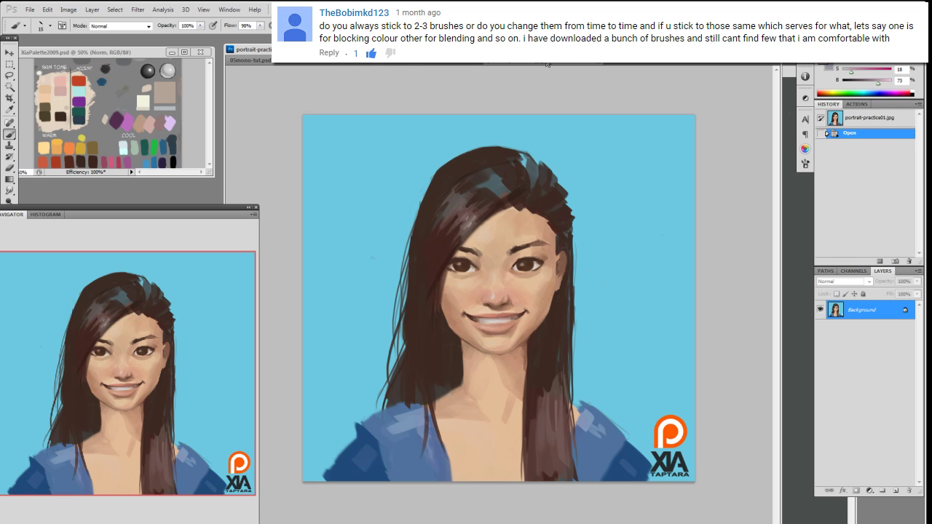
- Examine knight-sketch02-patreon.jpg enlarged and the 01mono-tut-knight.psd painting, and return to 05mono-tut.psd
{"action": "left_click", "coordinate": [437, 65]}
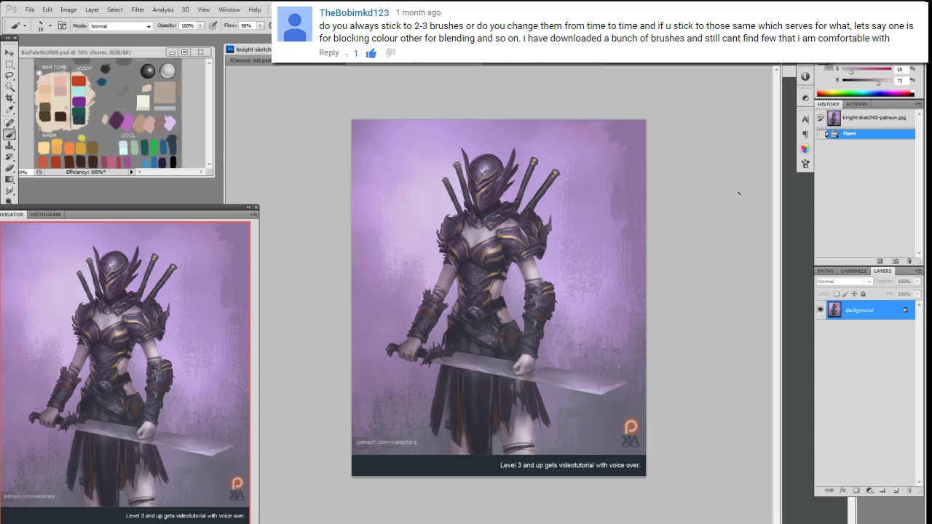
{"action": "key", "text": "ctrl+plus"}
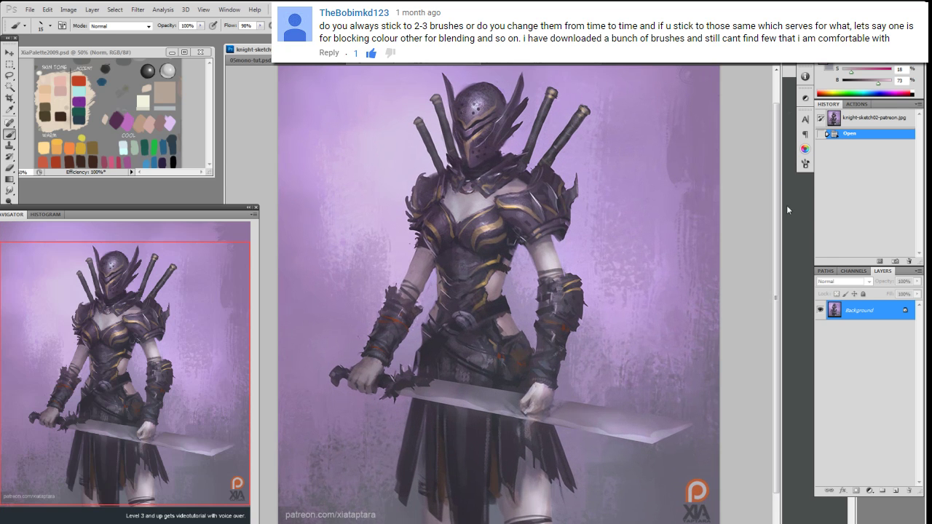
{"action": "scroll", "coordinate": [787, 210], "scroll_direction": "up", "scroll_amount": 3}
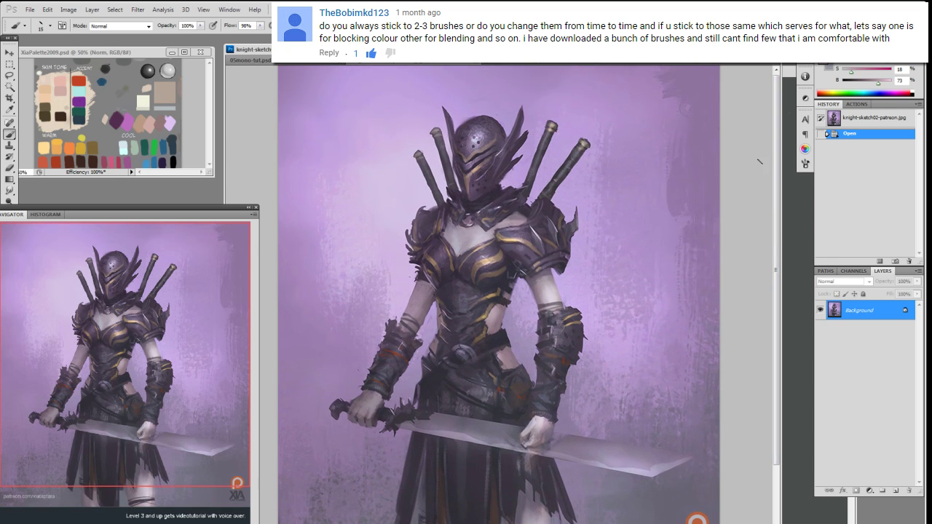
{"action": "key", "text": "ctrl+Tab"}
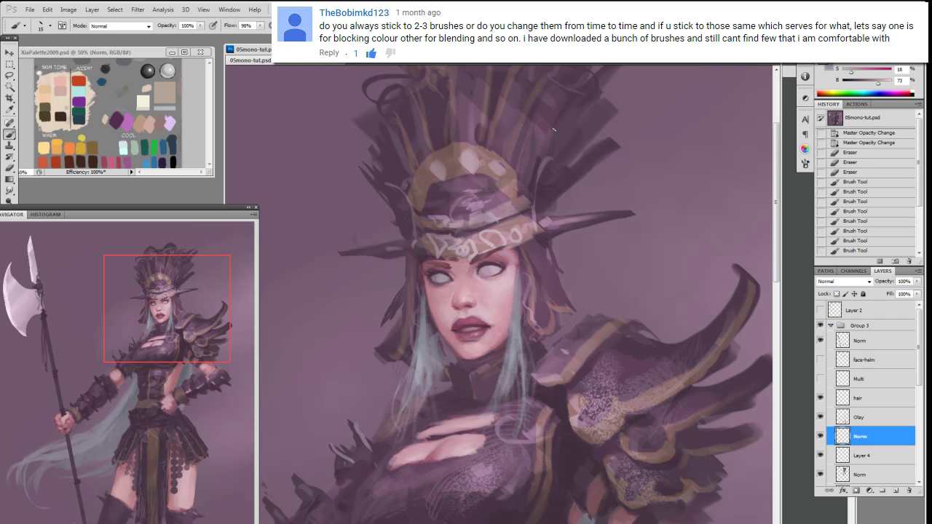
{"action": "key", "text": "ctrl+Tab"}
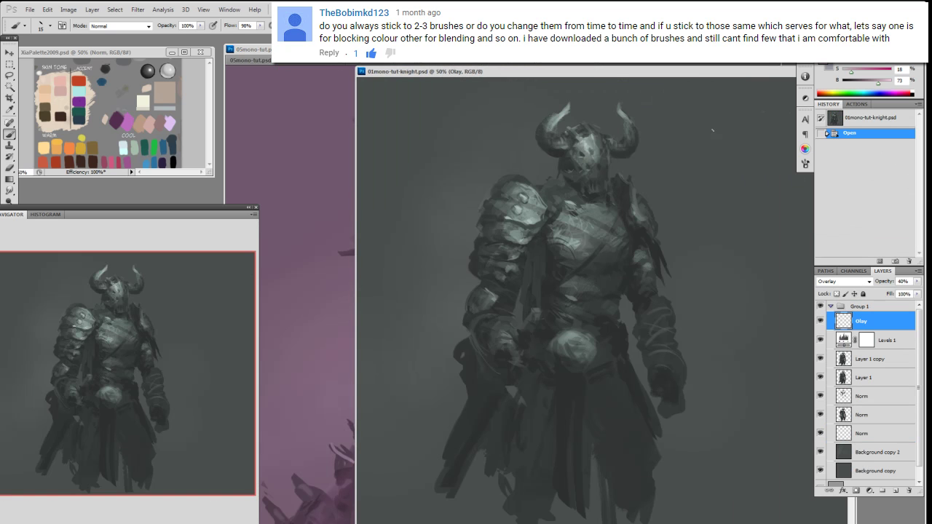
{"action": "left_click_drag", "start_coordinate": [615, 73], "coordinate": [437, 67]}
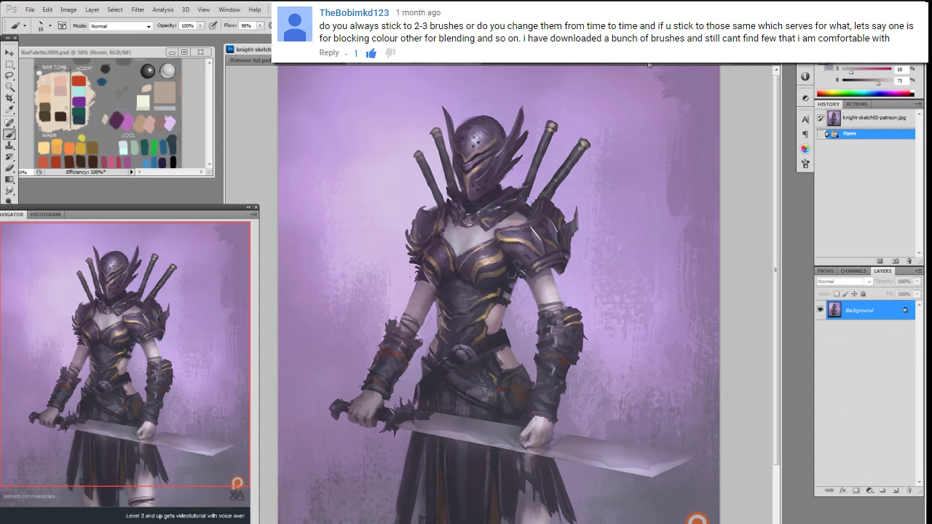
{"action": "key", "text": "ctrl+Tab"}
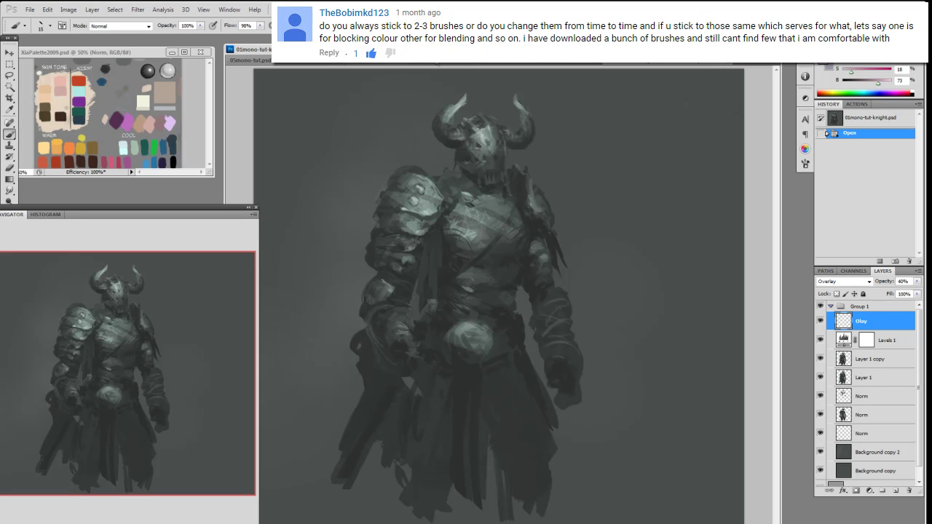
{"action": "key", "text": "ctrl+Tab"}
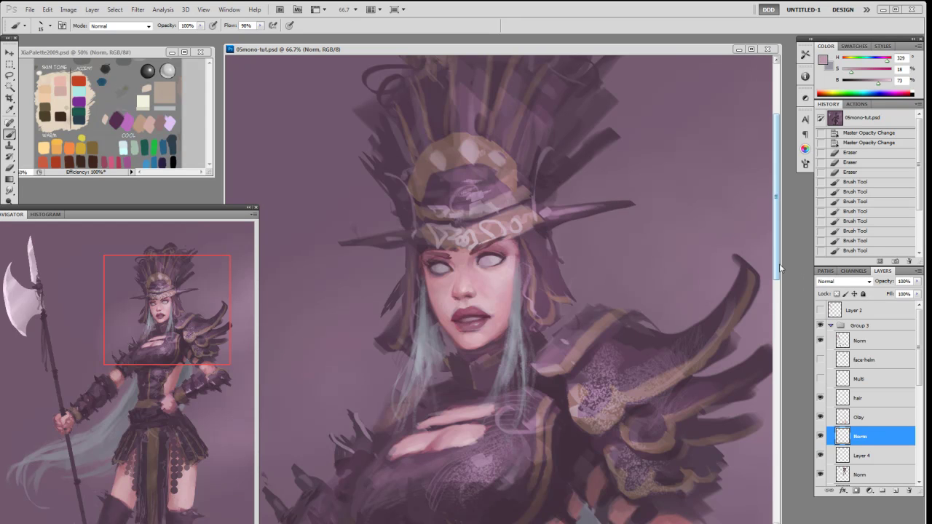
- Try the first 19 px brush preset with test strokes on the background beside the headdress, and undo them
{"action": "left_click_drag", "start_coordinate": [780, 264], "coordinate": [777, 308]}
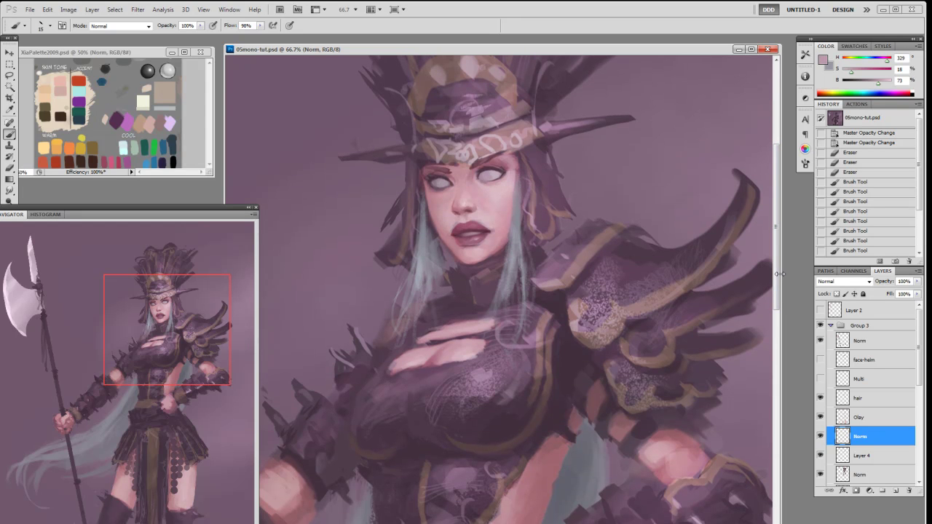
{"action": "key", "text": "ctrl+minus"}
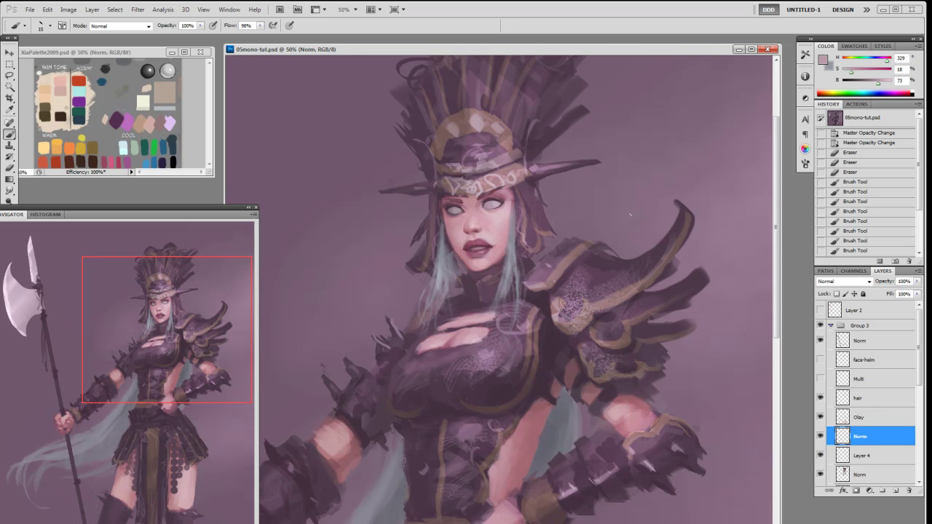
{"action": "right_click", "coordinate": [636, 206]}
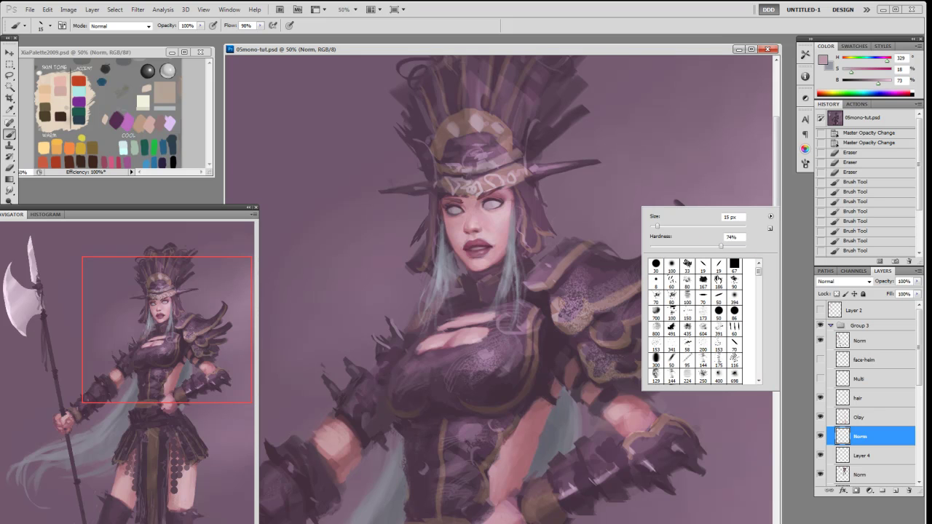
{"action": "left_click", "coordinate": [703, 266]}
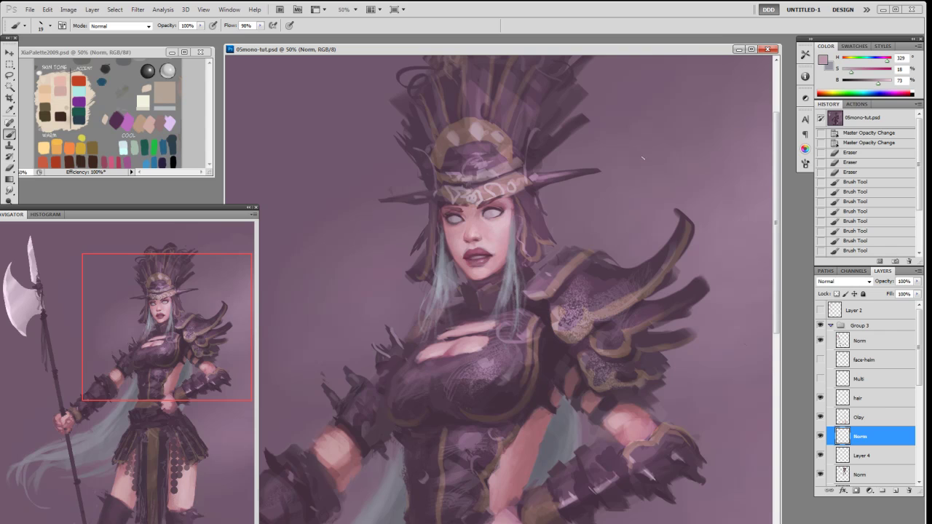
{"action": "left_click_drag", "start_coordinate": [648, 150], "coordinate": [633, 182]}
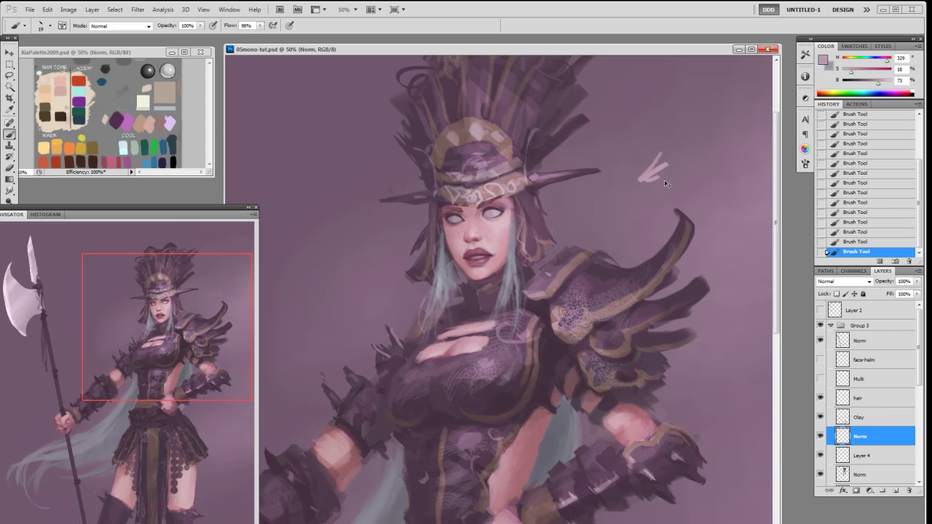
{"action": "right_click", "coordinate": [631, 177]}
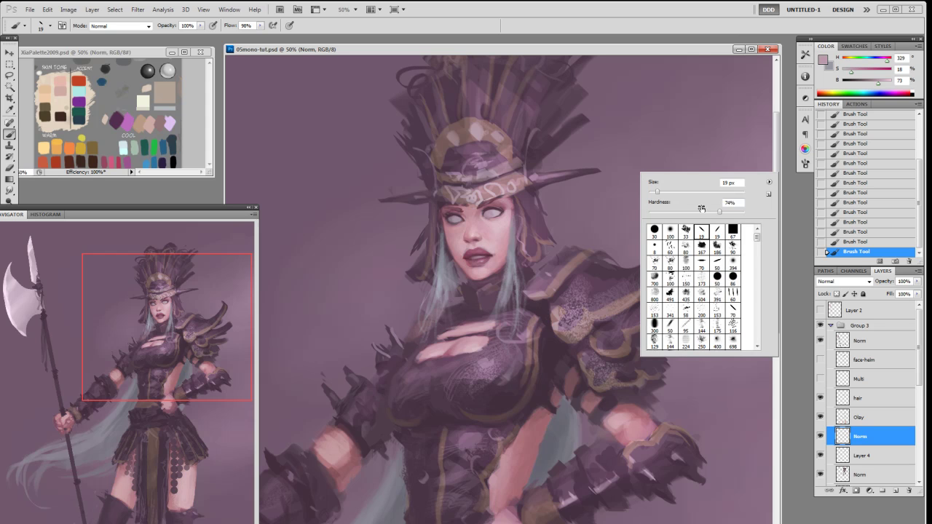
{"action": "left_click_drag", "start_coordinate": [654, 111], "coordinate": [668, 148]}
{"action": "key", "text": "ctrl+z"}
- Try another brush preset with a test stroke on the background beside the headdress, and undo it
{"action": "right_click", "coordinate": [648, 182]}
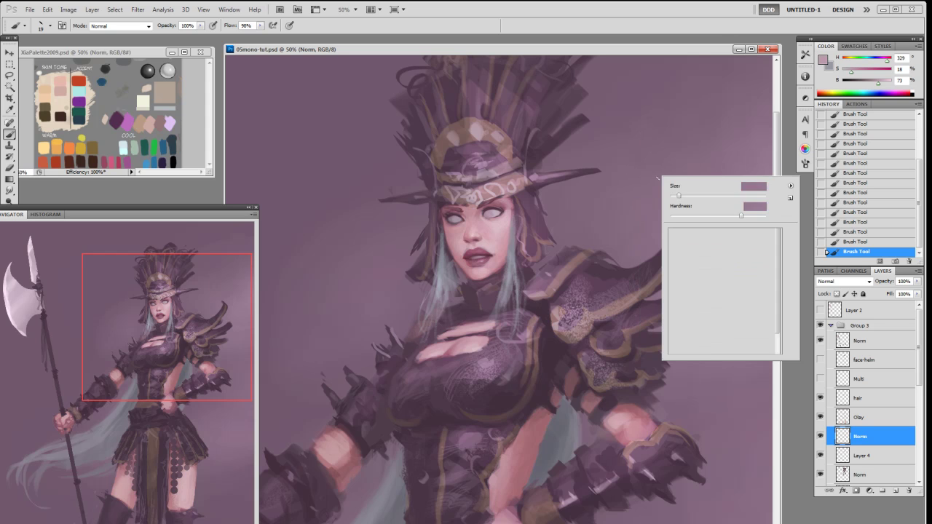
{"action": "left_click", "coordinate": [725, 271]}
{"action": "mouse_move", "coordinate": [652, 110]}
{"action": "left_mouse_down"}
{"action": "mouse_move", "coordinate": [641, 150]}
{"action": "mouse_move", "coordinate": [667, 175]}
{"action": "left_mouse_up"}
{"action": "key", "text": "ctrl+z"}
- Try a flat 50 px brush preset with broad strokes on the background above the shoulder armour, and undo them
{"action": "right_click", "coordinate": [667, 173]}
{"action": "left_click", "coordinate": [765, 265]}
{"action": "mouse_move", "coordinate": [651, 130]}
{"action": "left_mouse_down"}
{"action": "mouse_move", "coordinate": [652, 171]}
{"action": "mouse_move", "coordinate": [618, 211]}
{"action": "left_mouse_up"}
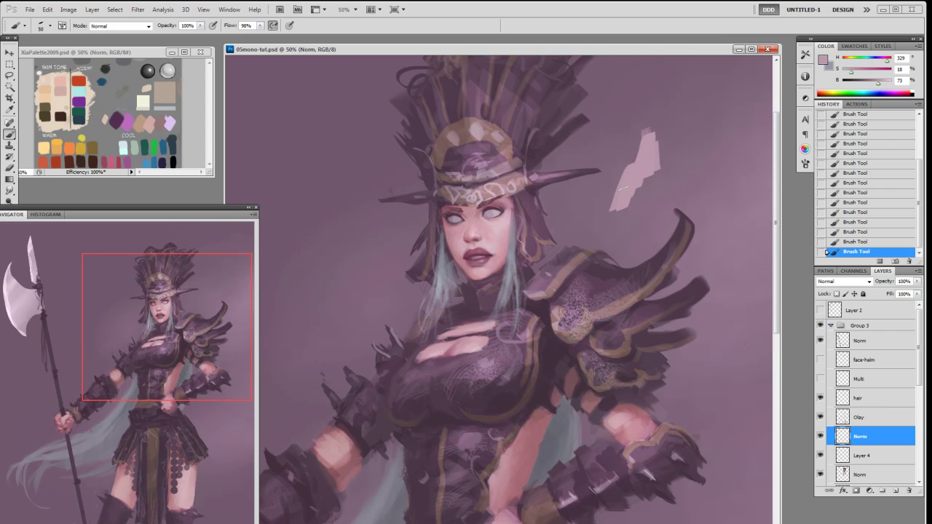
{"action": "key", "text": "ctrl+z"}
{"action": "mouse_move", "coordinate": [632, 125]}
{"action": "left_mouse_down"}
{"action": "mouse_move", "coordinate": [629, 205]}
{"action": "mouse_move", "coordinate": [645, 131]}
{"action": "mouse_move", "coordinate": [654, 197]}
{"action": "mouse_move", "coordinate": [650, 139]}
{"action": "left_mouse_up"}
{"action": "key", "text": "ctrl+z"}
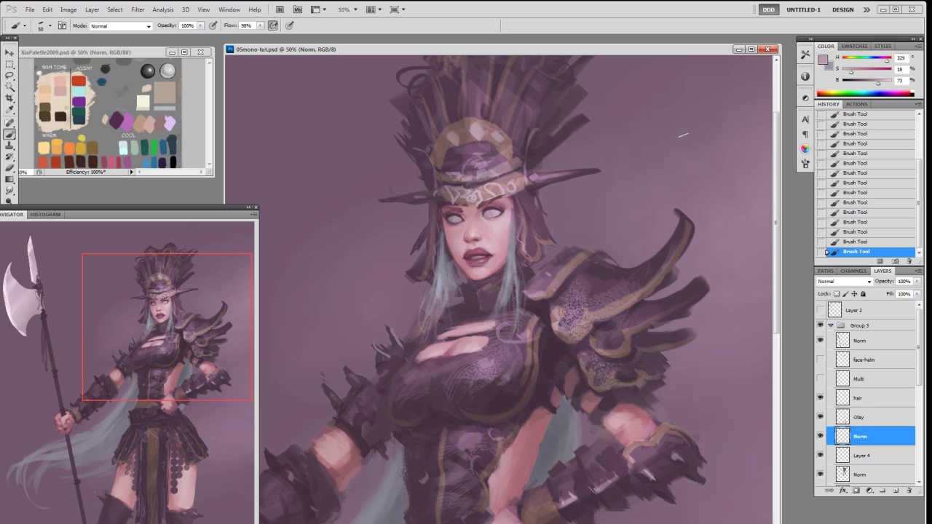
- Try the 33 px brush preset with a zigzag scribble on the background above the shoulder armour, and undo it
{"action": "right_click", "coordinate": [683, 136]}
{"action": "left_click", "coordinate": [732, 201]}
{"action": "left_click", "coordinate": [640, 134]}
{"action": "mouse_move", "coordinate": [635, 142]}
{"action": "left_mouse_down"}
{"action": "mouse_move", "coordinate": [652, 164]}
{"action": "mouse_move", "coordinate": [692, 168]}
{"action": "mouse_move", "coordinate": [662, 200]}
{"action": "left_mouse_up"}
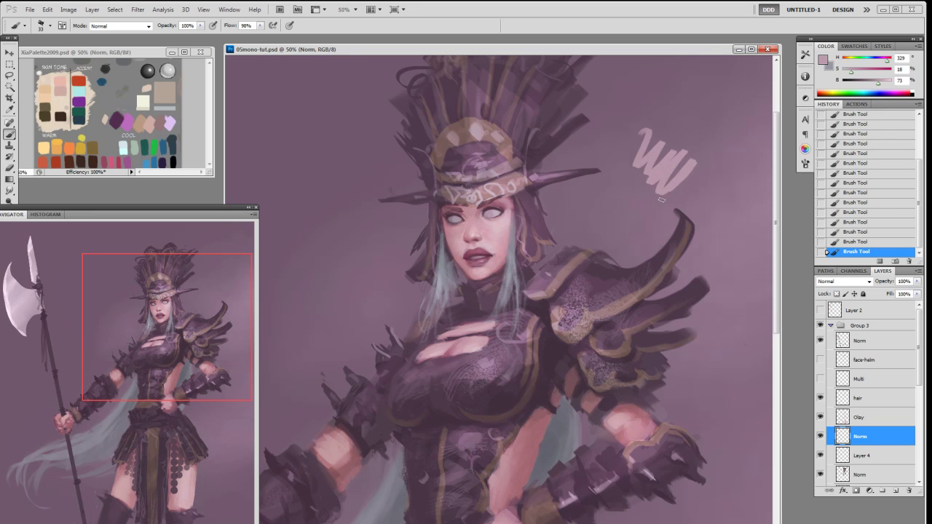
{"action": "key", "text": "ctrl+z"}
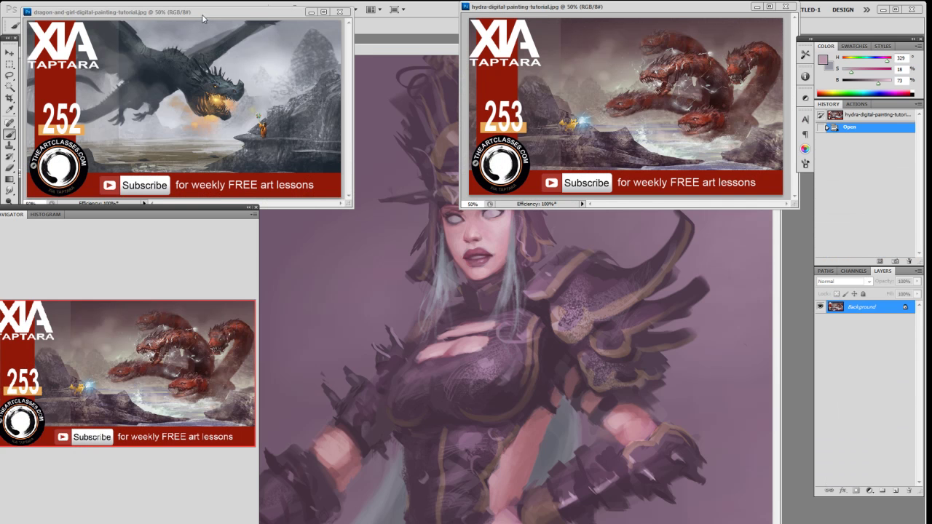
- View the dragon-and-girl and hydra digital painting tutorial images, and return to the 05mono-tut.psd painting
{"action": "left_click", "coordinate": [184, 28]}
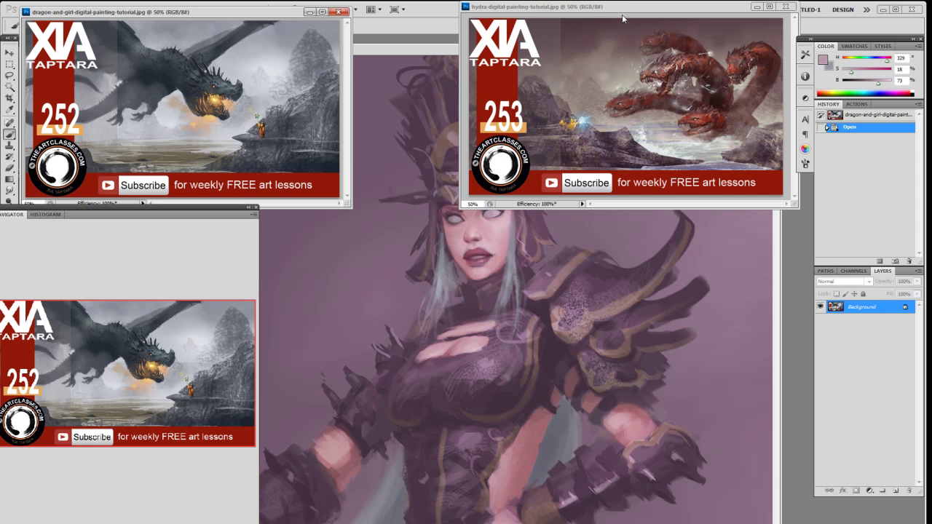
{"action": "left_click_drag", "start_coordinate": [624, 11], "coordinate": [621, 14]}
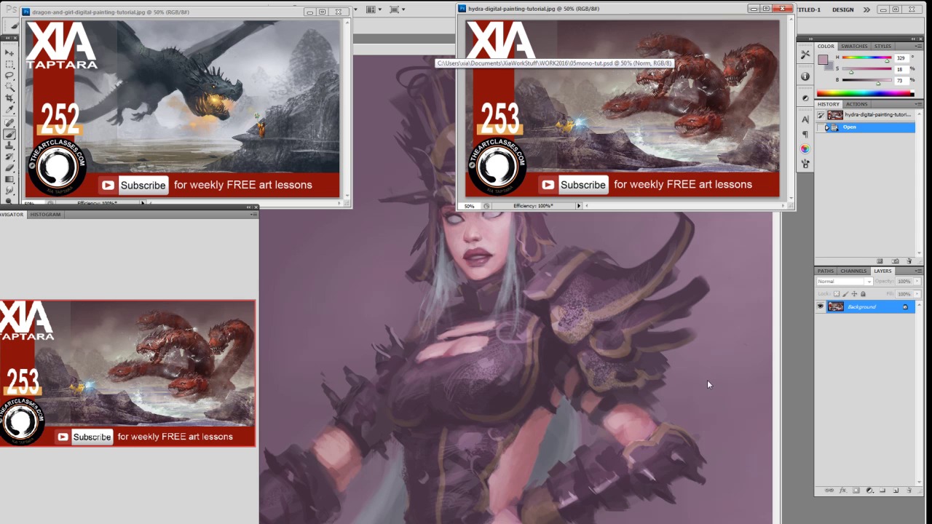
{"action": "left_click", "coordinate": [722, 294]}
- Try a dab with the 30 px hard round brush on the shoulder armour, and undo it
{"action": "right_click", "coordinate": [666, 343]}
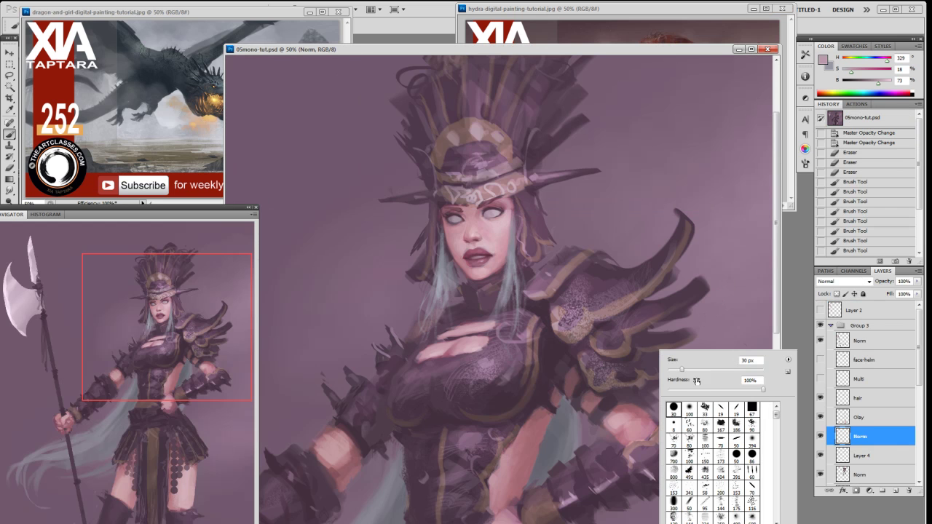
{"action": "left_click", "coordinate": [608, 277]}
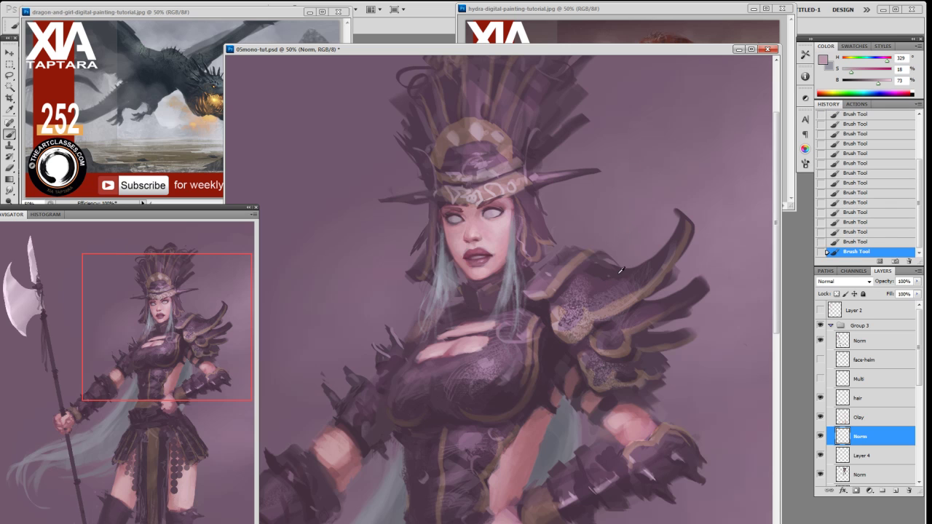
{"action": "key", "text": "ctrl+z"}
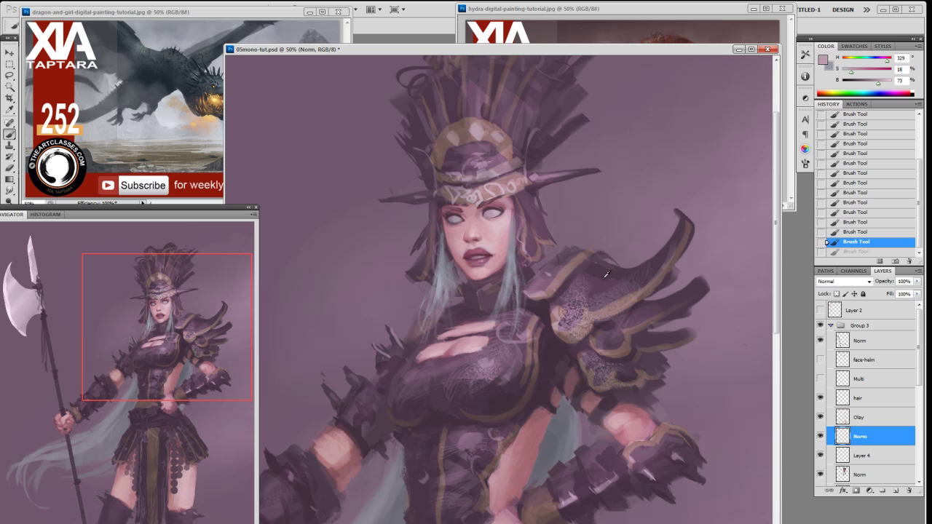
- Sample the dark purple of the shoulder armour and paint over the armour's upper part with the 50 px round brush
{"action": "left_click", "coordinate": [602, 281], "text": "alt"}
{"action": "right_click", "coordinate": [601, 281]}
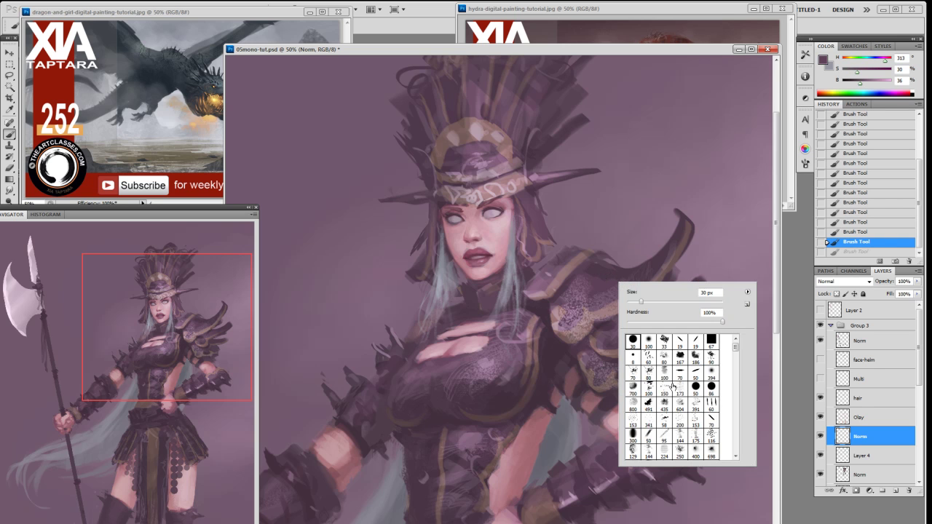
{"action": "left_click", "coordinate": [696, 386]}
{"action": "left_click", "coordinate": [612, 277]}
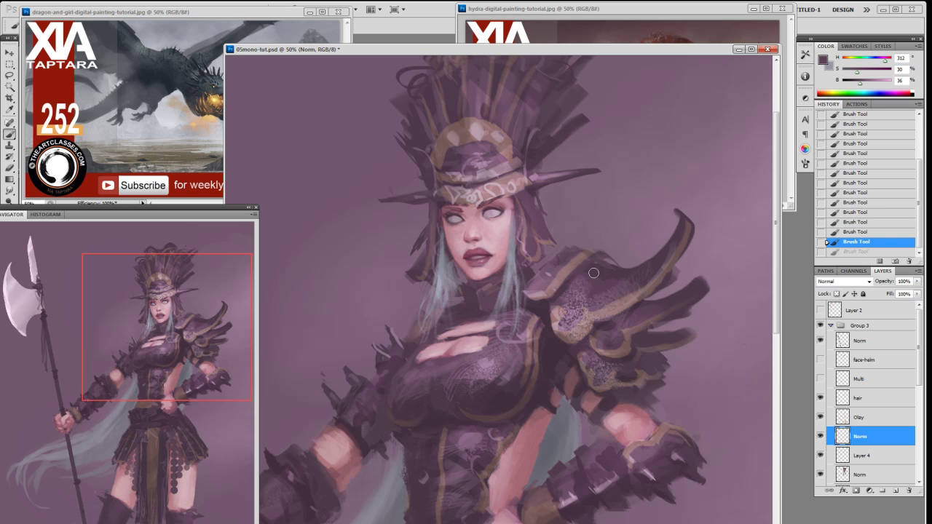
{"action": "left_click_drag", "start_coordinate": [593, 279], "coordinate": [625, 275]}
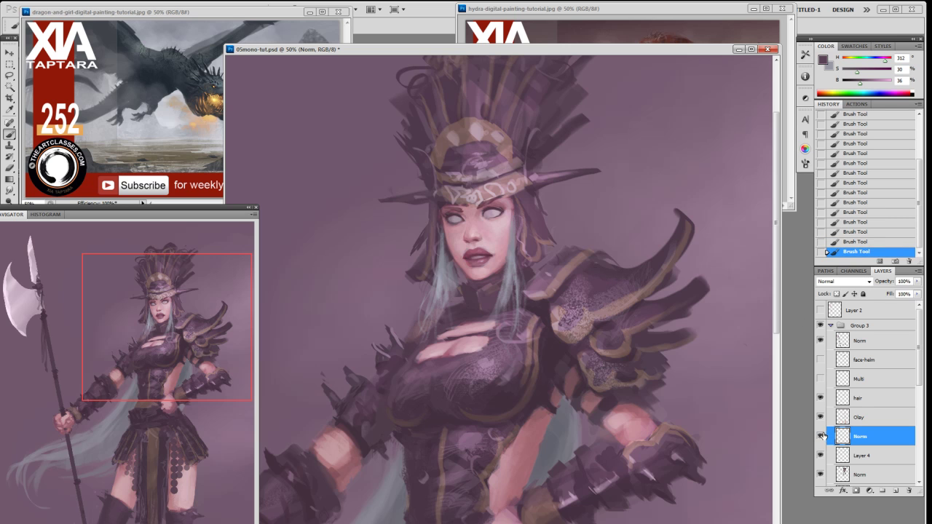
- Undo the last armour stroke, sample the pink skin tone of the arm above the bracer, and try short strokes there
{"action": "left_click", "coordinate": [855, 244]}
{"action": "left_click", "coordinate": [628, 418], "text": "alt"}
{"action": "mouse_move", "coordinate": [635, 417]}
{"action": "left_mouse_down"}
{"action": "mouse_move", "coordinate": [628, 419]}
{"action": "mouse_move", "coordinate": [648, 431]}
{"action": "left_mouse_up"}
{"action": "key", "text": "ctrl+z"}
{"action": "key", "text": "ctrl+z"}
{"action": "mouse_move", "coordinate": [635, 423]}
{"action": "left_mouse_down"}
{"action": "mouse_move", "coordinate": [647, 434]}
{"action": "mouse_move", "coordinate": [623, 409]}
{"action": "mouse_move", "coordinate": [645, 440]}
{"action": "left_mouse_up"}
{"action": "left_click_drag", "start_coordinate": [627, 402], "coordinate": [637, 416]}
- Try the 70 px brush preset with a dab on the chest armour, and undo it
{"action": "right_click", "coordinate": [630, 410]}
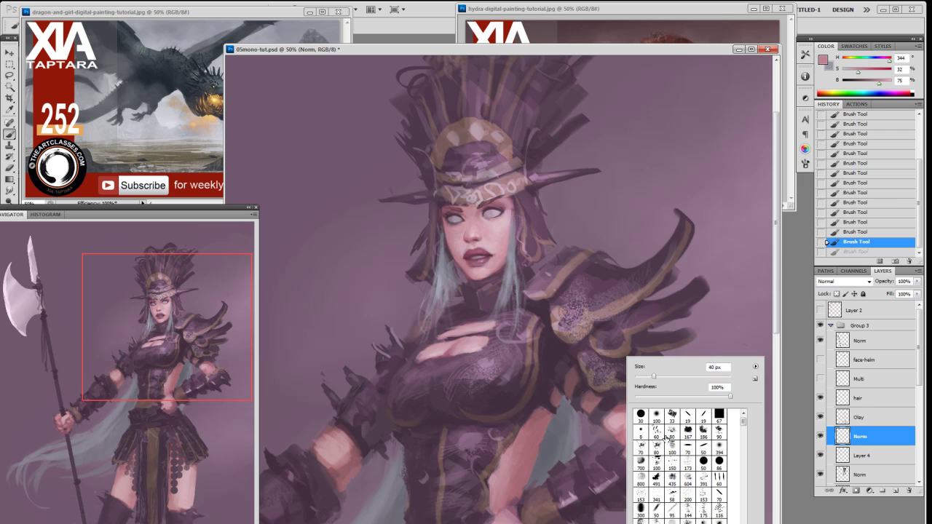
{"action": "left_click", "coordinate": [641, 445]}
{"action": "left_click", "coordinate": [480, 393]}
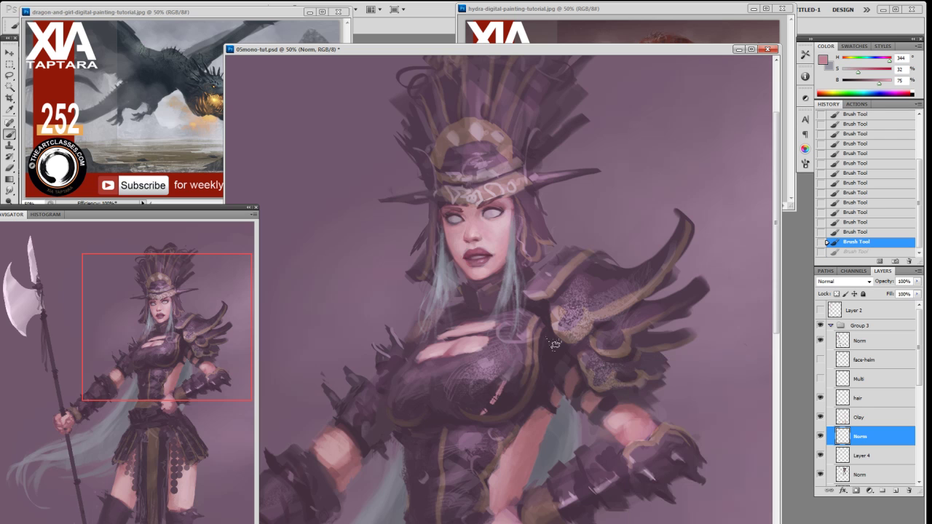
- Select the thin 19 px brush preset and place a dab on the background above the shoulder armour
{"action": "right_click", "coordinate": [530, 408]}
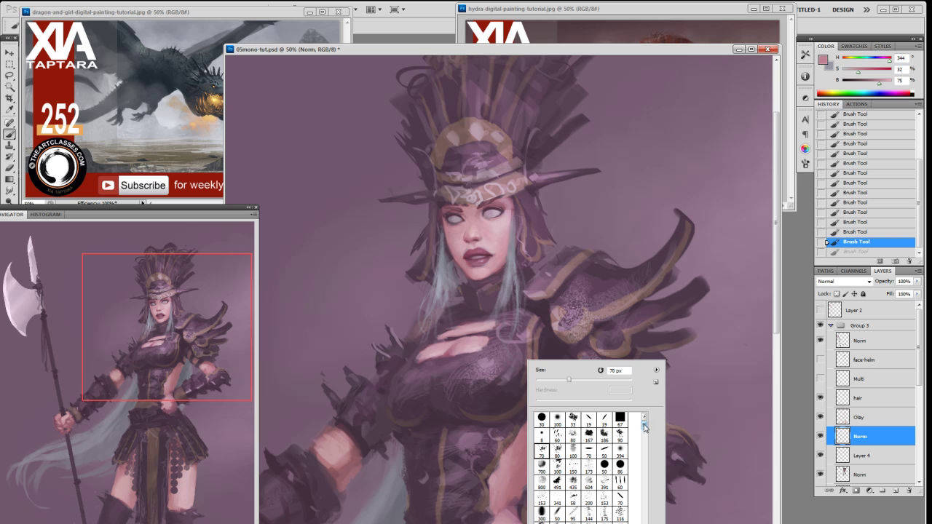
{"action": "left_click", "coordinate": [588, 419]}
{"action": "left_click", "coordinate": [656, 157]}
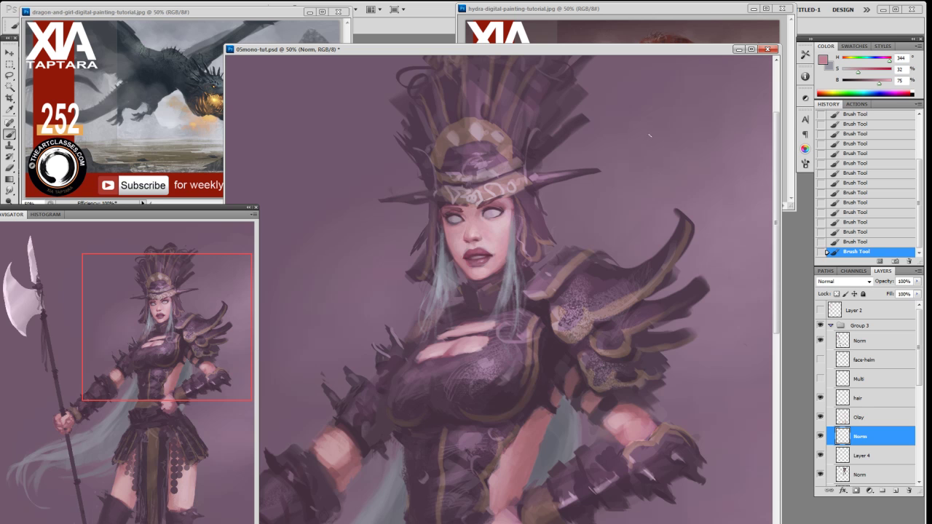
- View the hydra and the dragon-and-girl digital painting tutorial images
{"action": "left_click", "coordinate": [651, 12]}
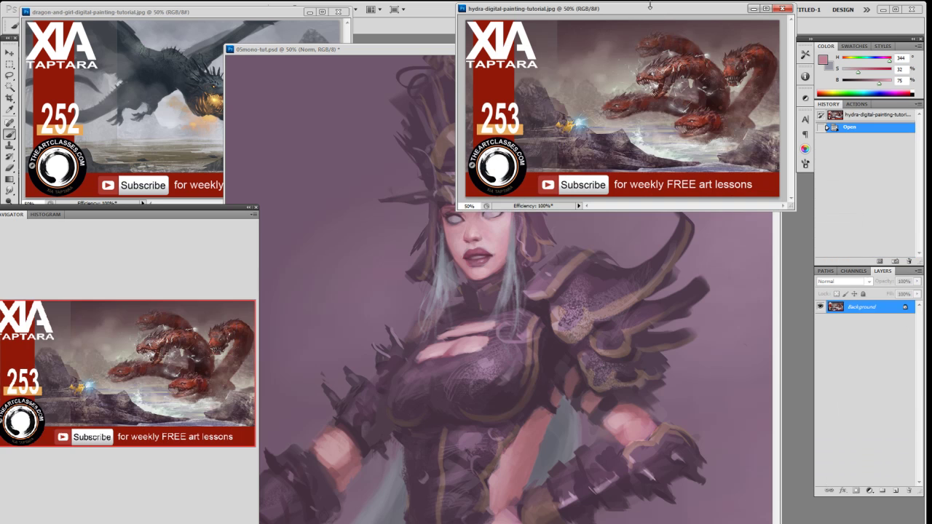
{"action": "left_click", "coordinate": [283, 19]}
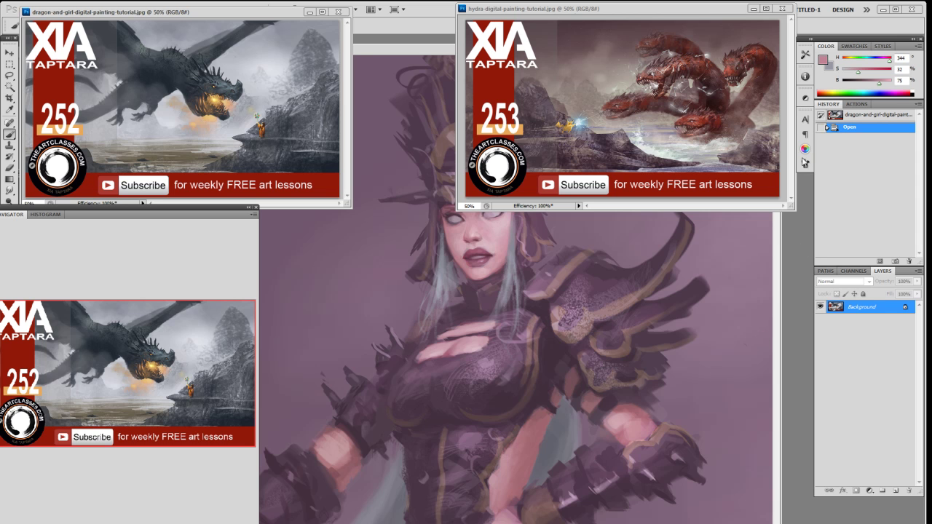
- Open the brush settings and select the 80 px textured brush preset
{"action": "left_click", "coordinate": [805, 164]}
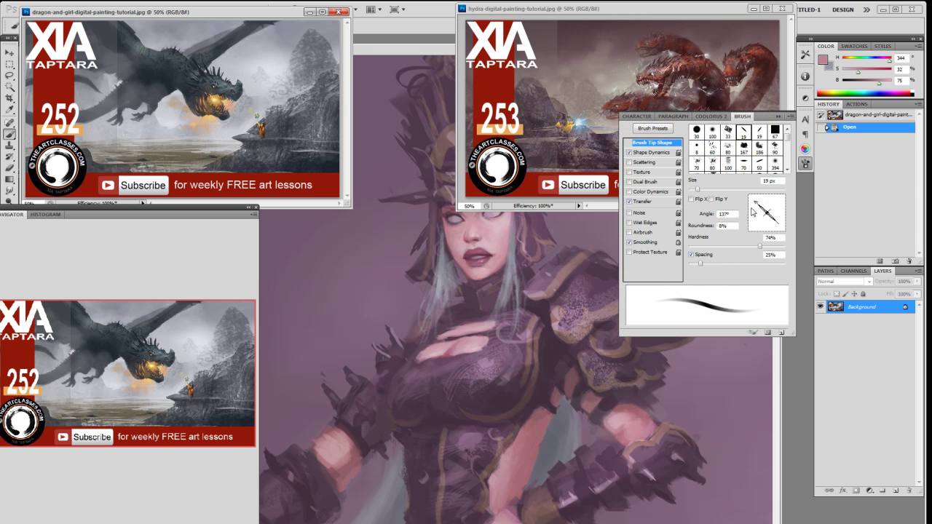
{"action": "right_click", "coordinate": [549, 341]}
{"action": "left_click", "coordinate": [583, 425]}
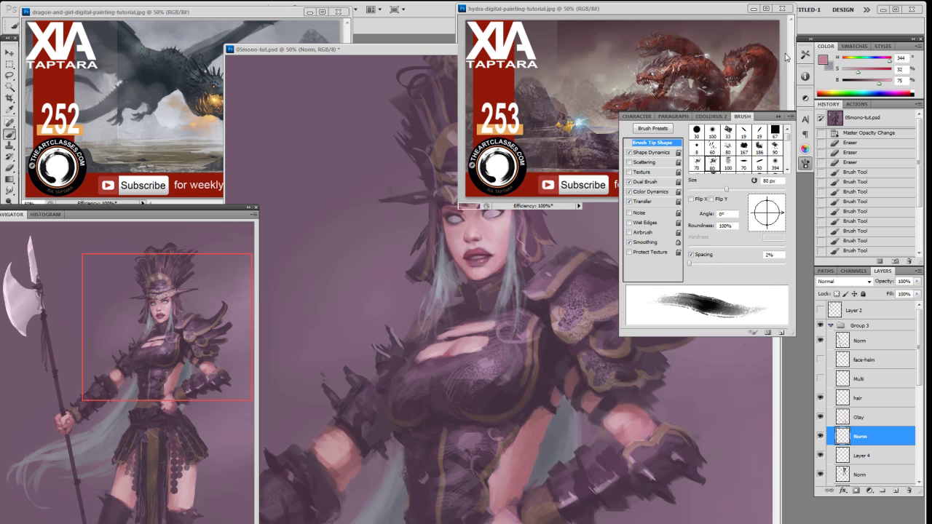
{"action": "left_click", "coordinate": [784, 55]}
{"action": "left_click", "coordinate": [805, 165]}
{"action": "left_click", "coordinate": [805, 165]}
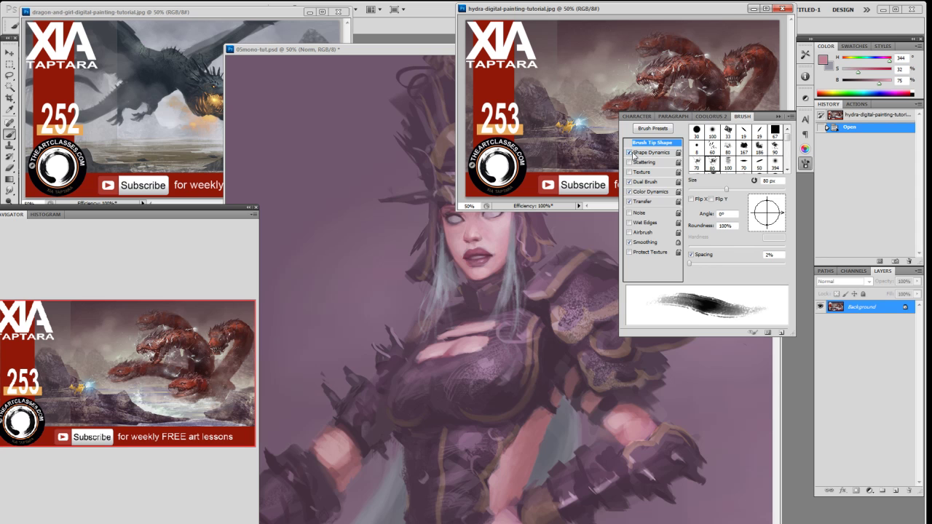
- Turn on Scattering and turn off Dual Brush and Transfer for the 80 px brush, comparing the stroke previews
{"action": "left_click", "coordinate": [630, 163]}
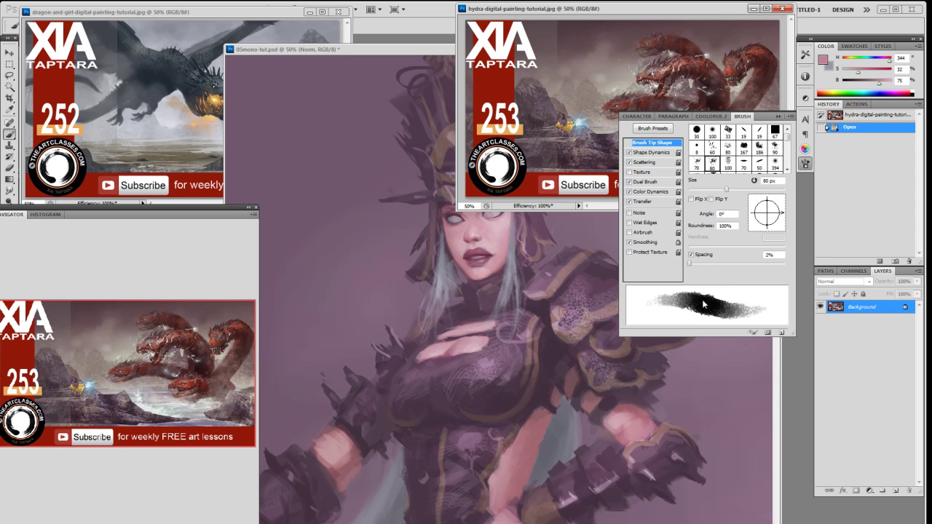
{"action": "left_click", "coordinate": [629, 163]}
{"action": "left_click", "coordinate": [629, 163]}
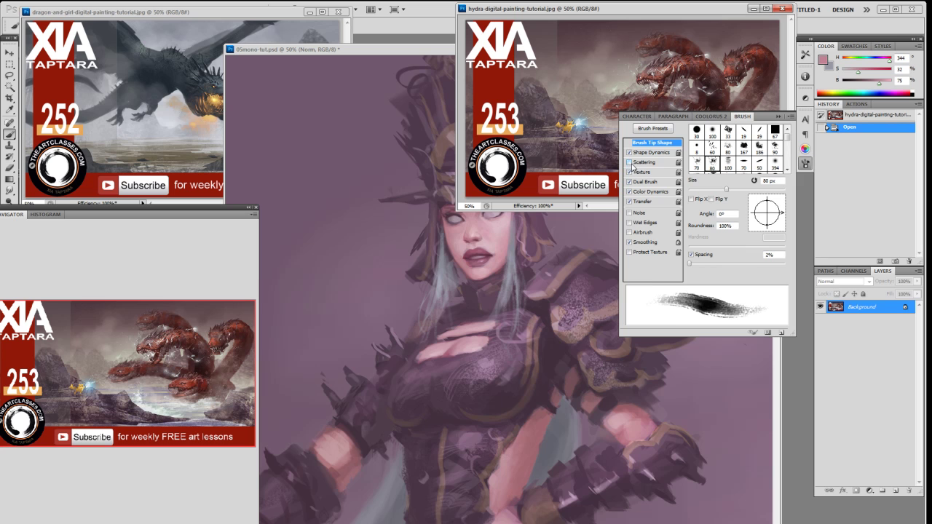
{"action": "left_click", "coordinate": [629, 171]}
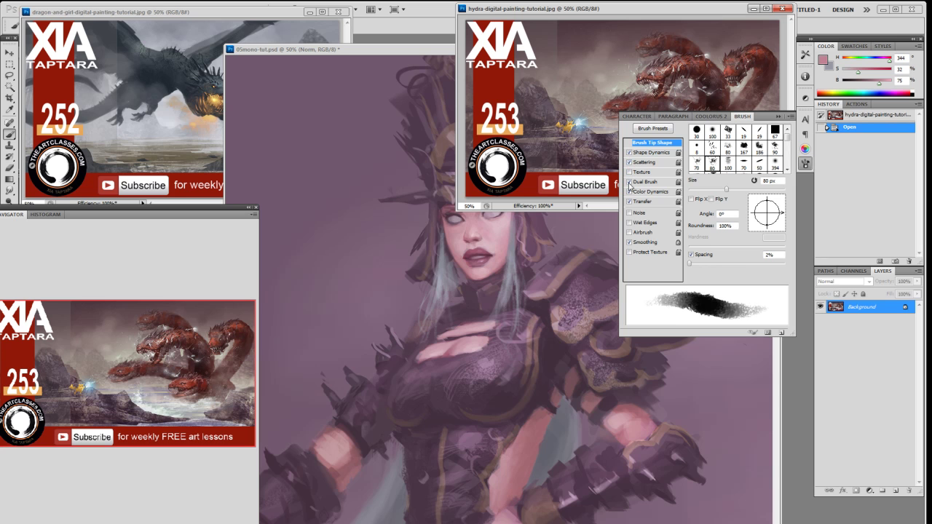
{"action": "left_click", "coordinate": [629, 182]}
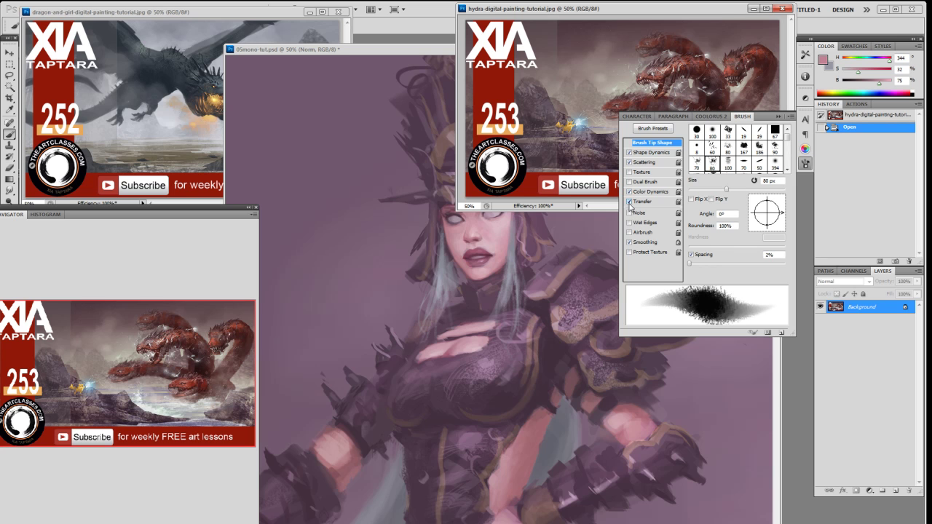
{"action": "left_click", "coordinate": [629, 202]}
- Toggle Color Dynamics off and on for the brush and set its Saturation Jitter to 37%
{"action": "left_click", "coordinate": [629, 191]}
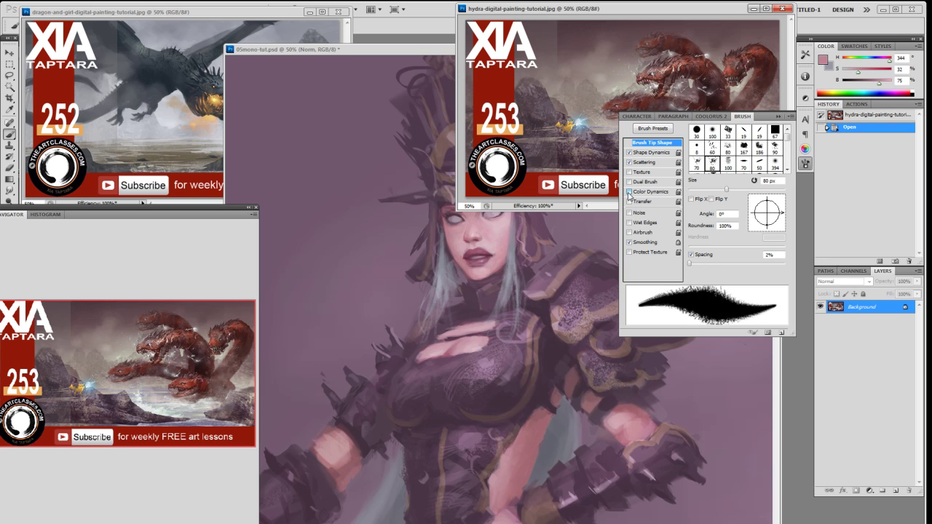
{"action": "left_click", "coordinate": [652, 193]}
{"action": "left_click_drag", "start_coordinate": [692, 183], "coordinate": [726, 187]}
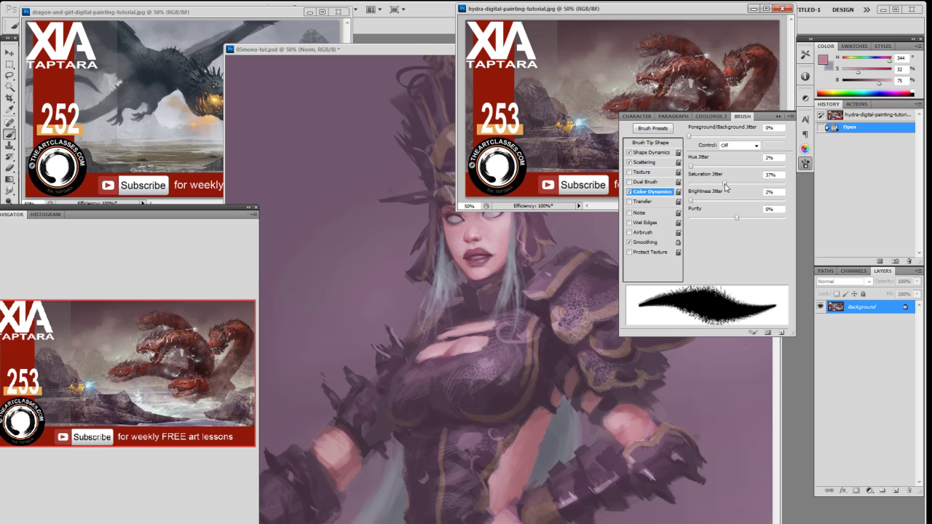
- Try the 491 px and 80 px tips as the Dual Brush in Color Burn mode, and turn Dual Brush off
{"action": "left_click", "coordinate": [647, 182]}
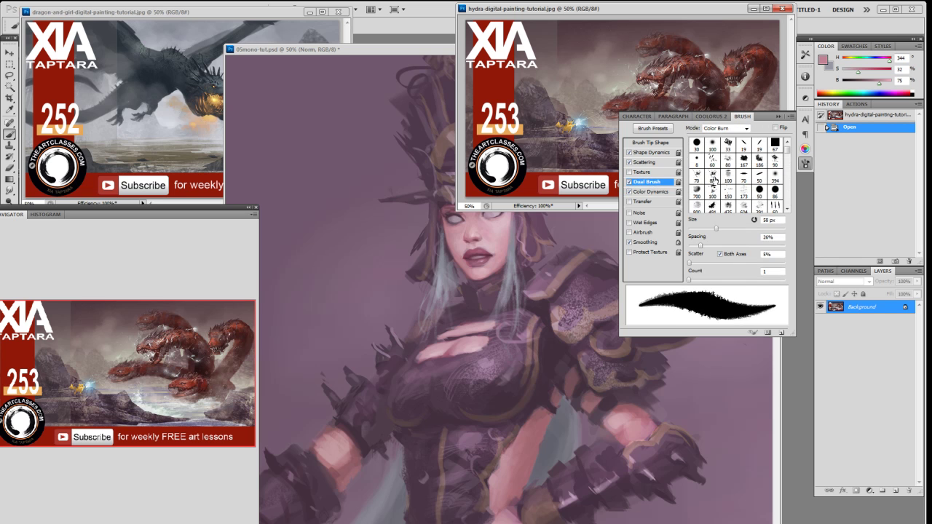
{"action": "left_click", "coordinate": [713, 209]}
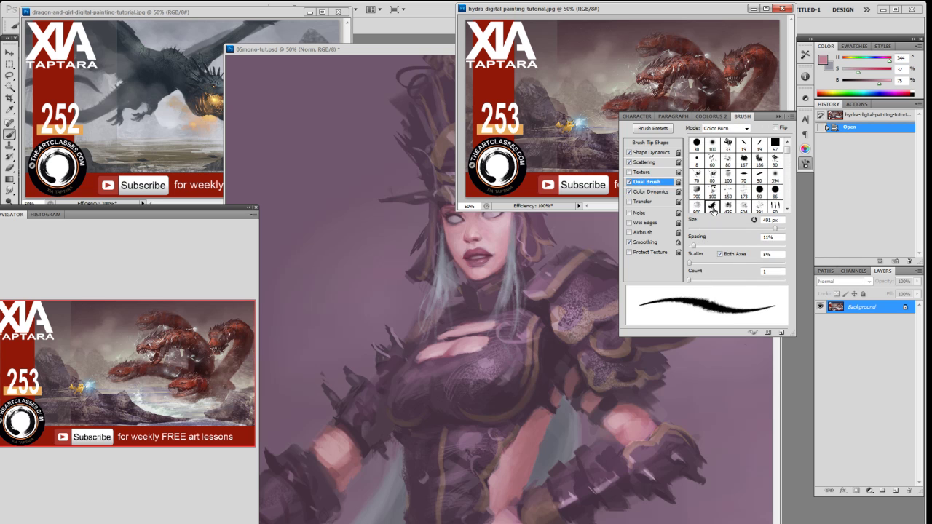
{"action": "left_click", "coordinate": [725, 195]}
{"action": "left_click", "coordinate": [713, 176]}
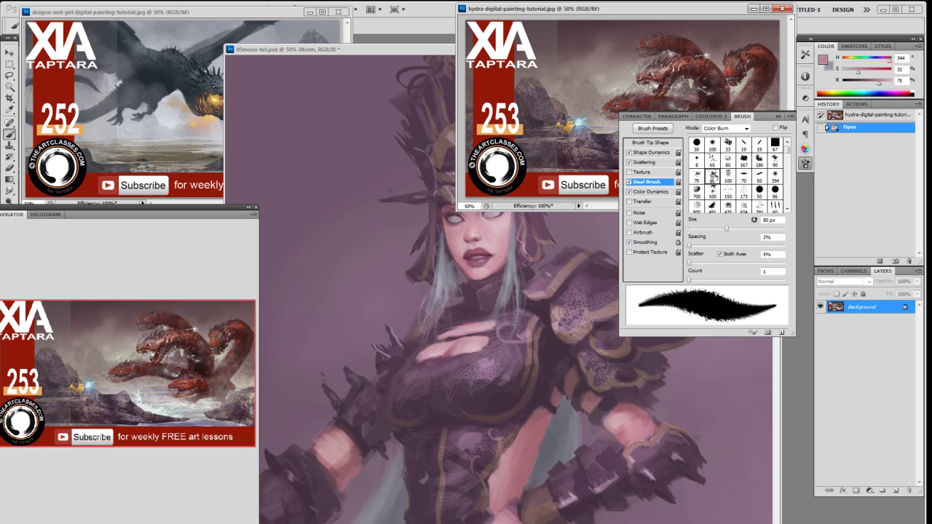
{"action": "left_click", "coordinate": [630, 181]}
- Turn on Texture for the brush, look through the pattern swatches, and collapse the brush settings
{"action": "left_click", "coordinate": [639, 172]}
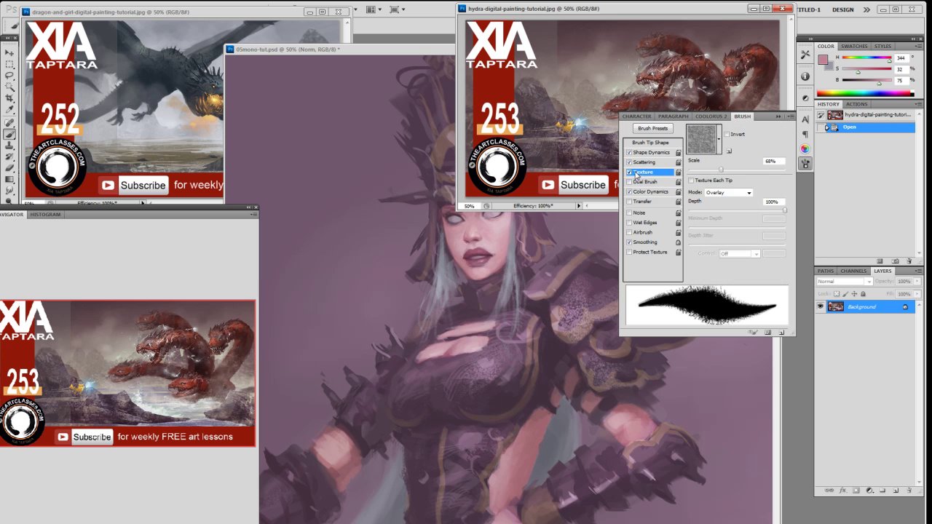
{"action": "left_click", "coordinate": [719, 138]}
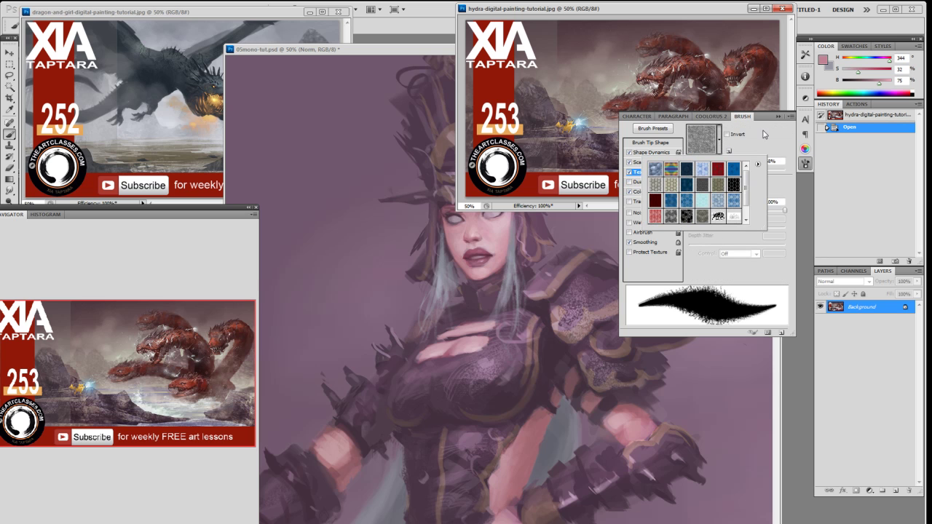
{"action": "left_click", "coordinate": [765, 136]}
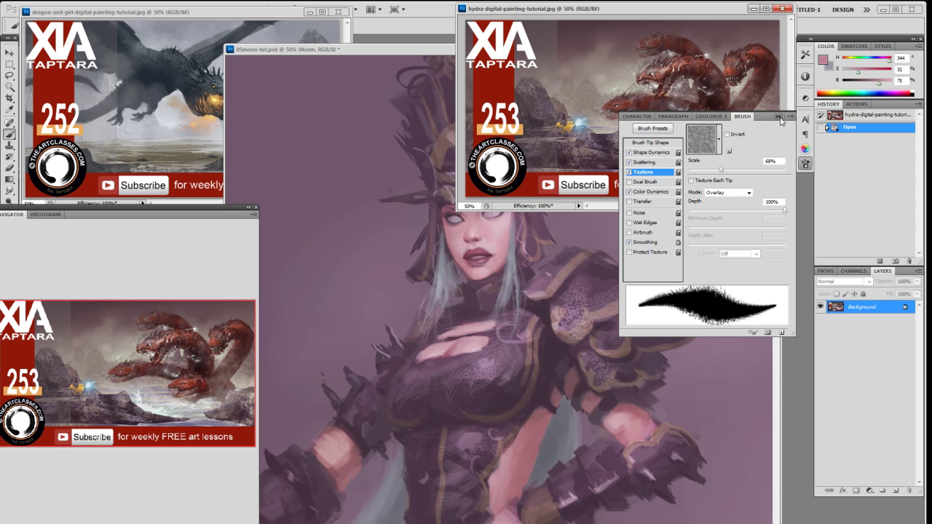
{"action": "left_click", "coordinate": [778, 117]}
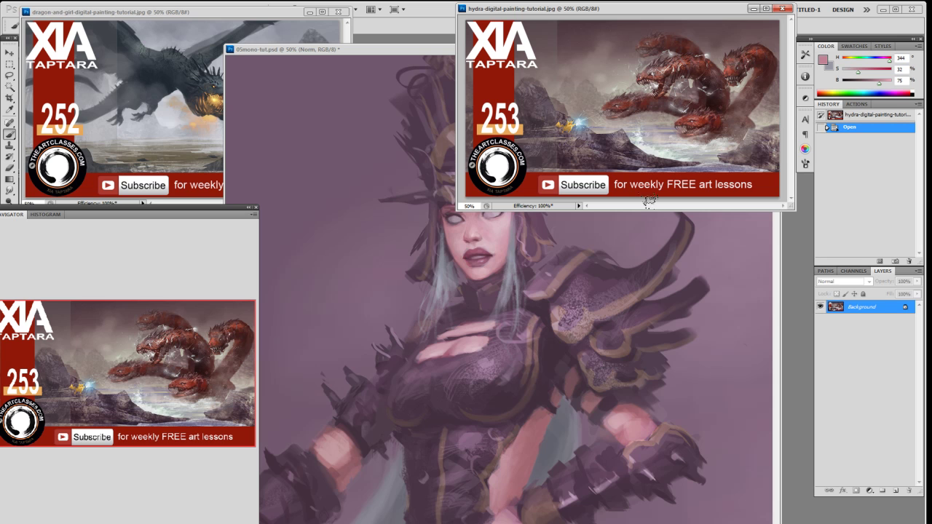
- View the dragon-and-girl tutorial image and return to the 05mono-tut.psd painting
{"action": "left_click", "coordinate": [251, 20]}
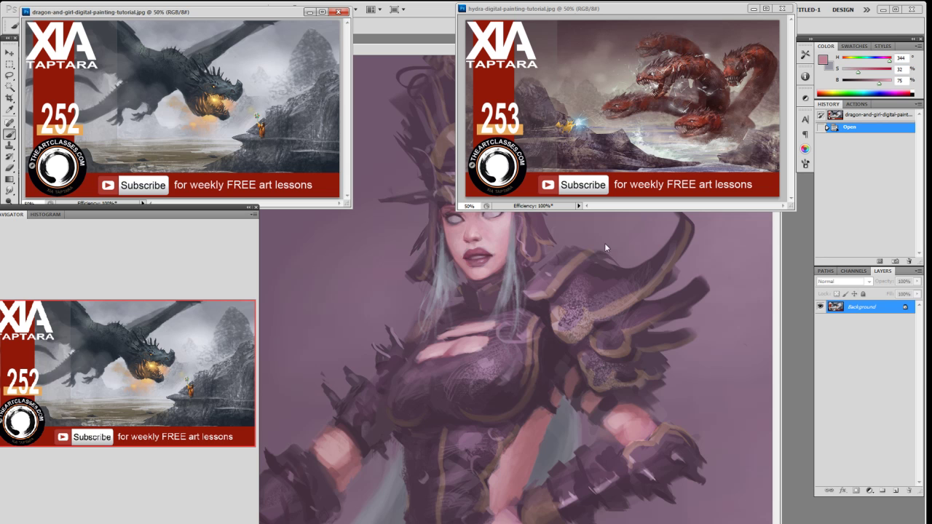
{"action": "left_click", "coordinate": [777, 293]}
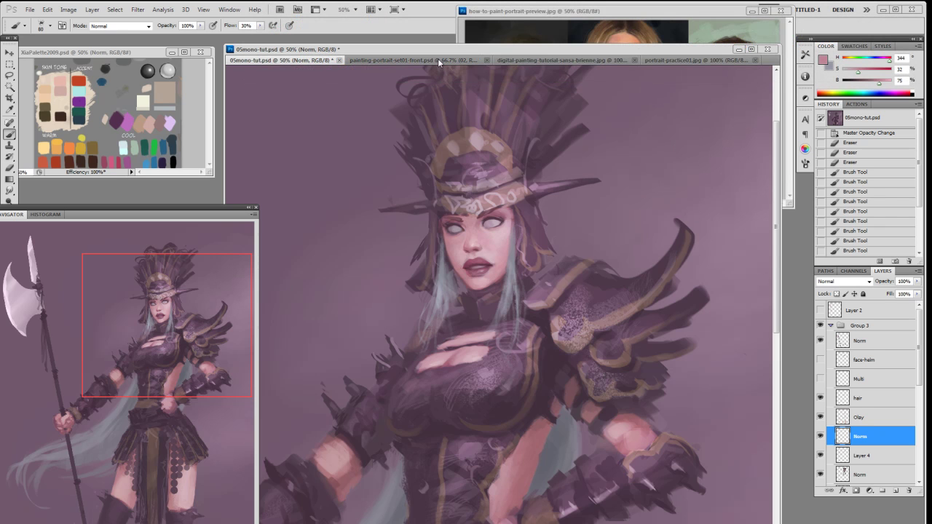
- In painting-portrait-set01-front.psd, add a layer above 03 copy, choose the 19 px brush, and sample bright green from the palette image
{"action": "left_click", "coordinate": [437, 59]}
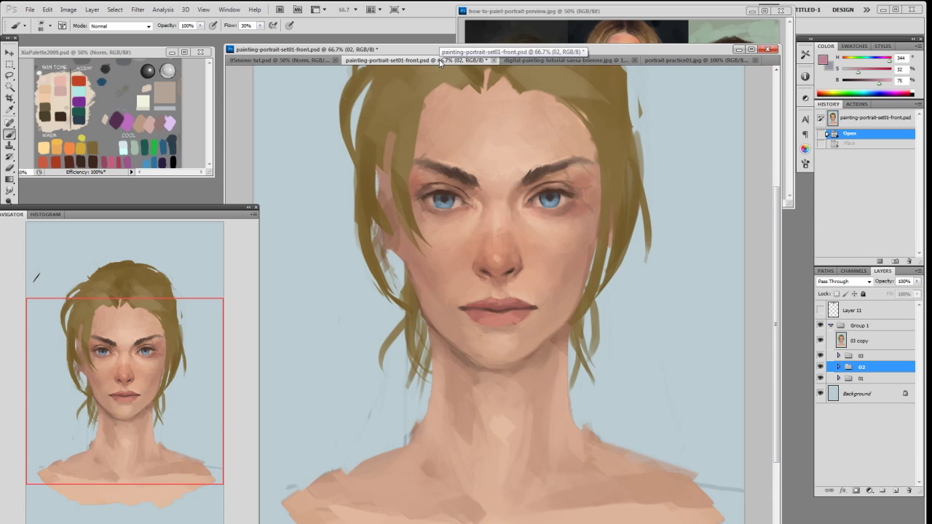
{"action": "left_click_drag", "start_coordinate": [776, 232], "coordinate": [775, 199]}
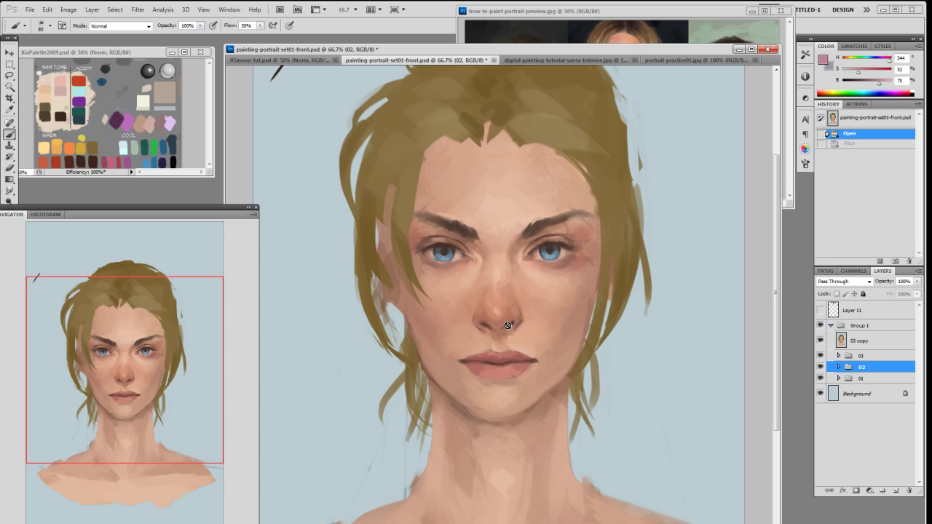
{"action": "left_click", "coordinate": [863, 341]}
{"action": "key", "text": "ctrl+shift+alt+n"}
{"action": "right_click", "coordinate": [527, 240]}
{"action": "left_click", "coordinate": [589, 306]}
{"action": "key", "text": "Return"}
{"action": "left_click", "coordinate": [70, 146], "text": "alt"}
{"action": "left_click", "coordinate": [155, 148], "text": "alt"}
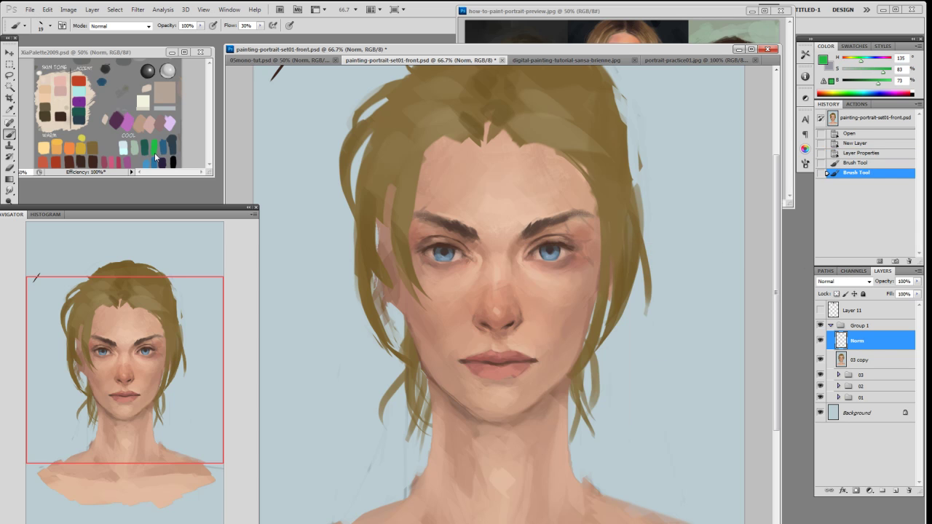
- Outline the nose-and-cheek band in green with the label "Warm", and circle the eye corners and the forehead
{"action": "mouse_move", "coordinate": [421, 290]}
{"action": "left_mouse_down"}
{"action": "mouse_move", "coordinate": [548, 276]}
{"action": "mouse_move", "coordinate": [606, 315]}
{"action": "mouse_move", "coordinate": [523, 355]}
{"action": "mouse_move", "coordinate": [406, 349]}
{"action": "mouse_move", "coordinate": [387, 305]}
{"action": "mouse_move", "coordinate": [587, 300]}
{"action": "mouse_move", "coordinate": [675, 313]}
{"action": "mouse_move", "coordinate": [709, 335]}
{"action": "left_mouse_up"}
{"action": "mouse_move", "coordinate": [532, 261]}
{"action": "left_mouse_down"}
{"action": "mouse_move", "coordinate": [526, 269]}
{"action": "mouse_move", "coordinate": [533, 244]}
{"action": "mouse_move", "coordinate": [568, 271]}
{"action": "mouse_move", "coordinate": [583, 237]}
{"action": "left_mouse_up"}
{"action": "mouse_move", "coordinate": [477, 244]}
{"action": "left_mouse_down"}
{"action": "mouse_move", "coordinate": [466, 266]}
{"action": "mouse_move", "coordinate": [481, 248]}
{"action": "mouse_move", "coordinate": [437, 255]}
{"action": "left_mouse_up"}
{"action": "mouse_move", "coordinate": [501, 225]}
{"action": "left_mouse_down"}
{"action": "mouse_move", "coordinate": [416, 195]}
{"action": "mouse_move", "coordinate": [515, 135]}
{"action": "mouse_move", "coordinate": [636, 188]}
{"action": "mouse_move", "coordinate": [513, 212]}
{"action": "mouse_move", "coordinate": [419, 183]}
{"action": "left_mouse_up"}
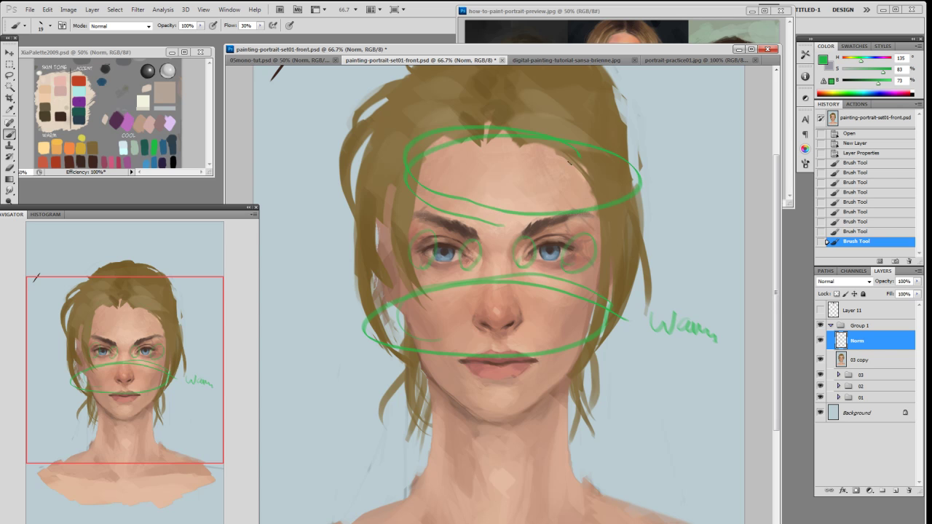
- Draw vertical arrows with the label "Cool" beside the forehead and beside the chin
{"action": "mouse_move", "coordinate": [670, 150]}
{"action": "left_mouse_down"}
{"action": "mouse_move", "coordinate": [676, 191]}
{"action": "mouse_move", "coordinate": [680, 156]}
{"action": "mouse_move", "coordinate": [701, 195]}
{"action": "left_mouse_up"}
{"action": "left_click_drag", "start_coordinate": [708, 188], "coordinate": [716, 192]}
{"action": "left_click_drag", "start_coordinate": [727, 173], "coordinate": [726, 199]}
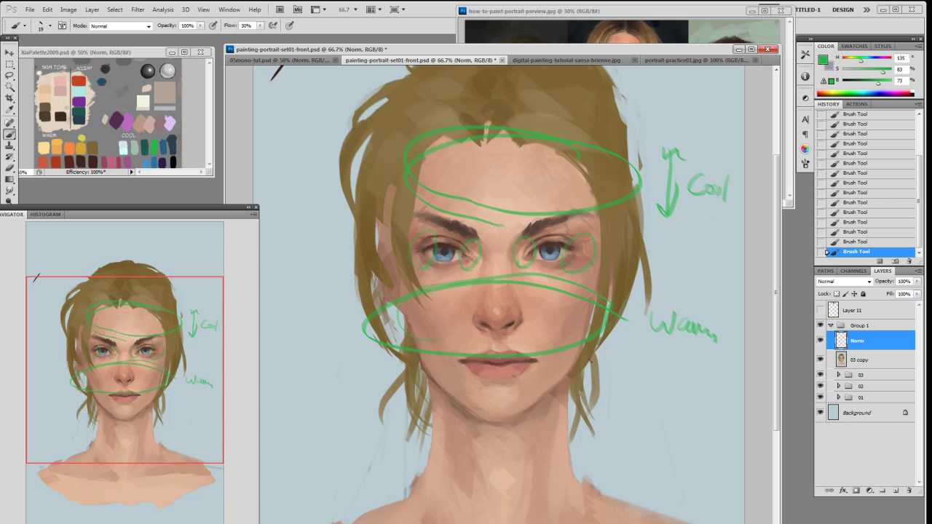
{"action": "mouse_move", "coordinate": [631, 378]}
{"action": "left_mouse_down"}
{"action": "mouse_move", "coordinate": [624, 422]}
{"action": "mouse_move", "coordinate": [639, 391]}
{"action": "left_mouse_up"}
{"action": "mouse_move", "coordinate": [668, 406]}
{"action": "left_mouse_down"}
{"action": "mouse_move", "coordinate": [660, 408]}
{"action": "mouse_move", "coordinate": [669, 426]}
{"action": "left_mouse_up"}
{"action": "left_click_drag", "start_coordinate": [679, 414], "coordinate": [685, 417]}
{"action": "left_click_drag", "start_coordinate": [697, 418], "coordinate": [709, 428]}
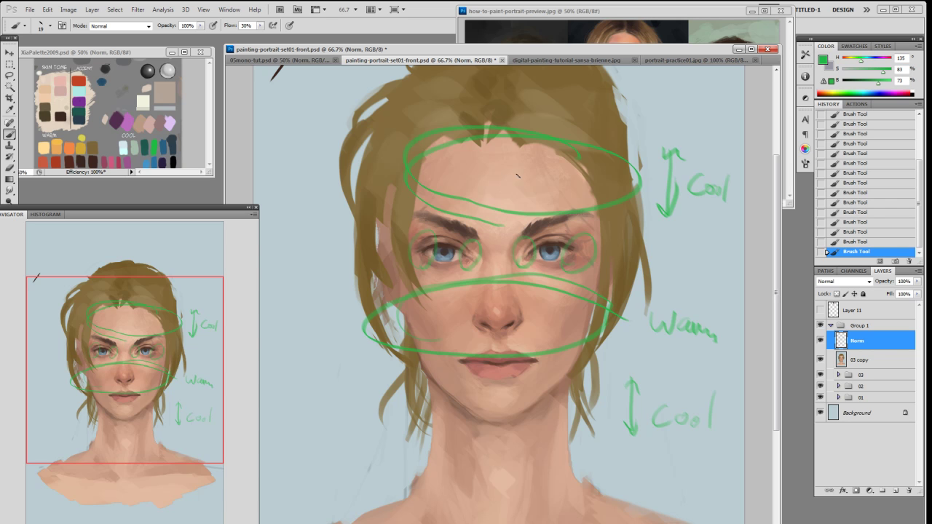
- Draw small arrows on the forehead and below the jaw, and circle the nose and one cheek
{"action": "mouse_move", "coordinate": [501, 175]}
{"action": "left_mouse_down"}
{"action": "mouse_move", "coordinate": [523, 175]}
{"action": "mouse_move", "coordinate": [517, 180]}
{"action": "left_mouse_up"}
{"action": "left_click_drag", "start_coordinate": [547, 426], "coordinate": [550, 415]}
{"action": "left_click_drag", "start_coordinate": [481, 331], "coordinate": [484, 335]}
{"action": "mouse_move", "coordinate": [557, 297]}
{"action": "left_mouse_down"}
{"action": "mouse_move", "coordinate": [535, 306]}
{"action": "mouse_move", "coordinate": [558, 341]}
{"action": "left_mouse_up"}
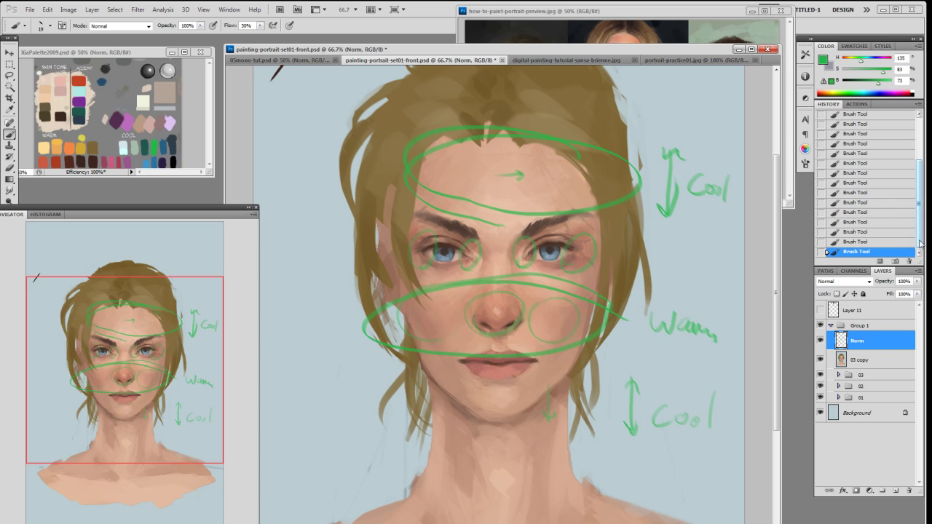
- Compare the annotated portrait with digital-painting-tutorial-sansa-brienne.jpg, hide the green annotation layer, and go back to the Sansa and Brienne image
{"action": "left_click", "coordinate": [566, 60]}
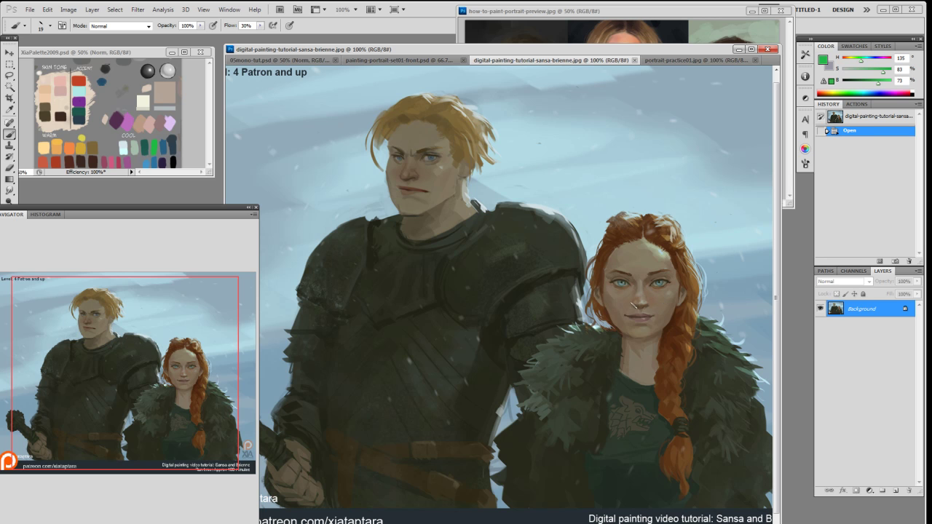
{"action": "left_click", "coordinate": [408, 59]}
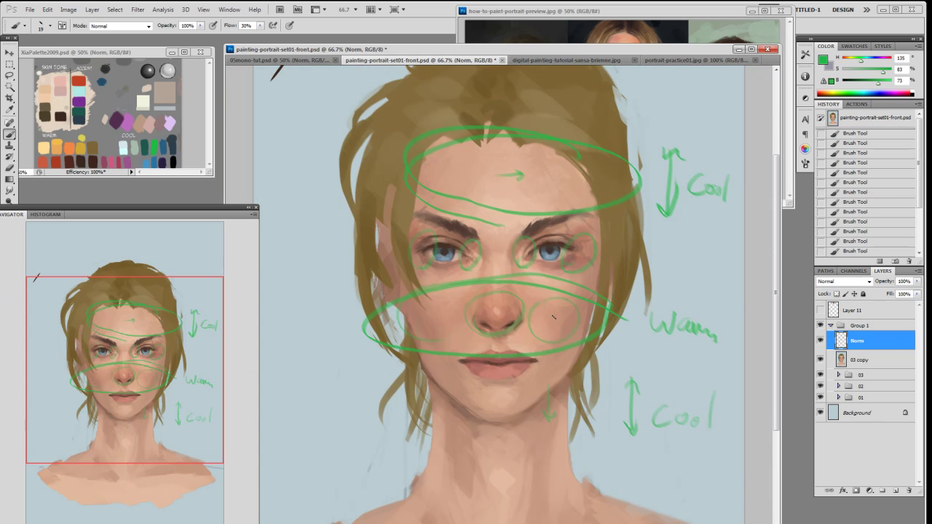
{"action": "left_click", "coordinate": [820, 342]}
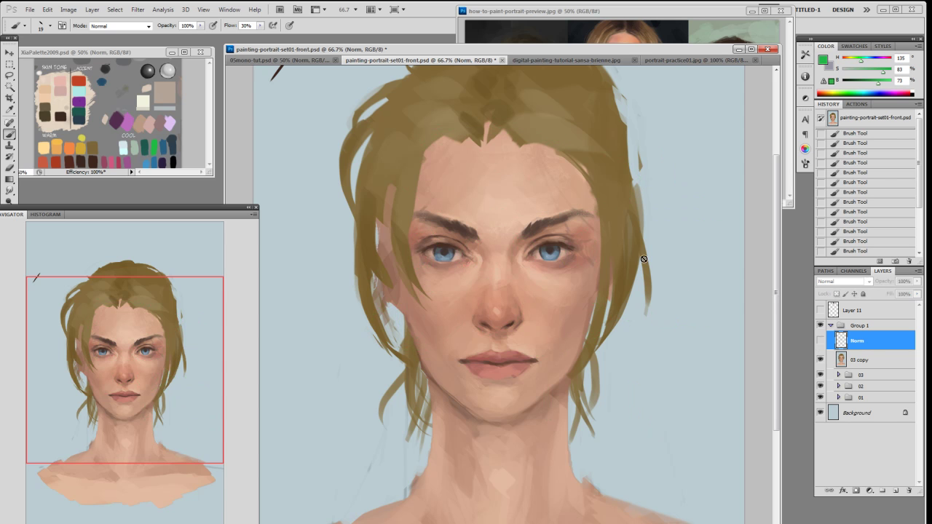
{"action": "left_click", "coordinate": [556, 62]}
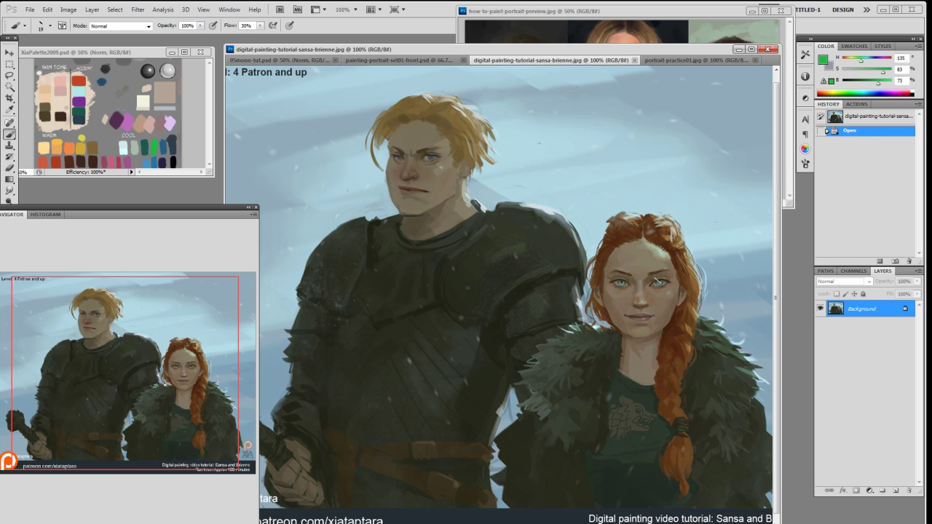
- Compare portrait-practice01.jpg with the quick-sketch, two-light-sources and Sansa and Brienne images
{"action": "left_click", "coordinate": [670, 63]}
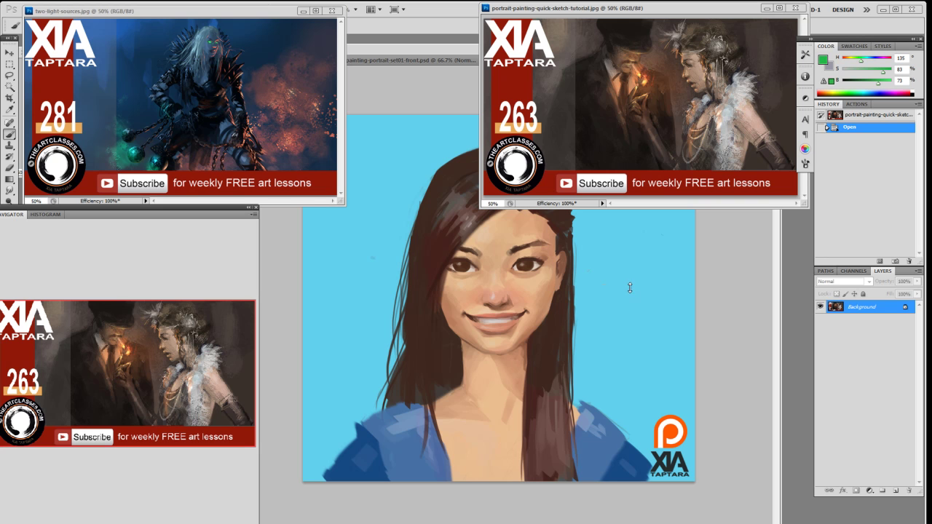
{"action": "left_click", "coordinate": [632, 12]}
{"action": "left_click", "coordinate": [254, 16]}
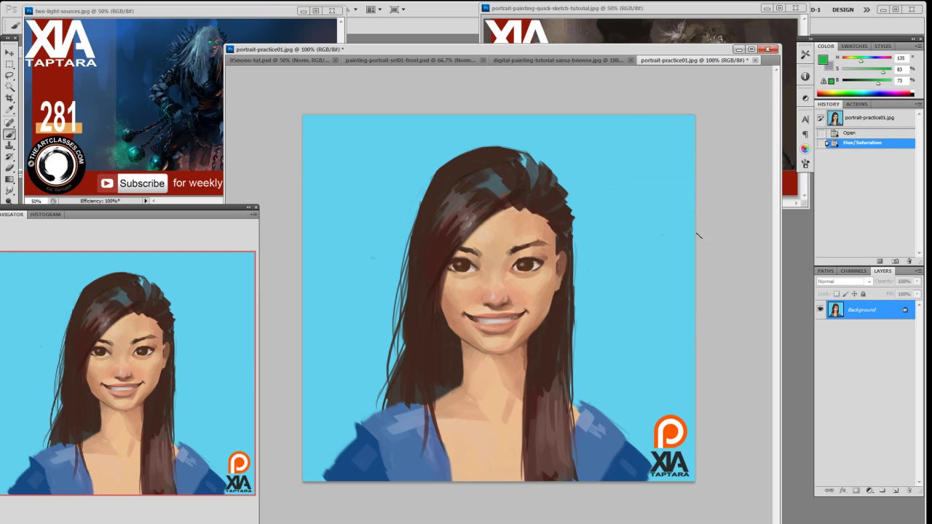
{"action": "left_click", "coordinate": [563, 62]}
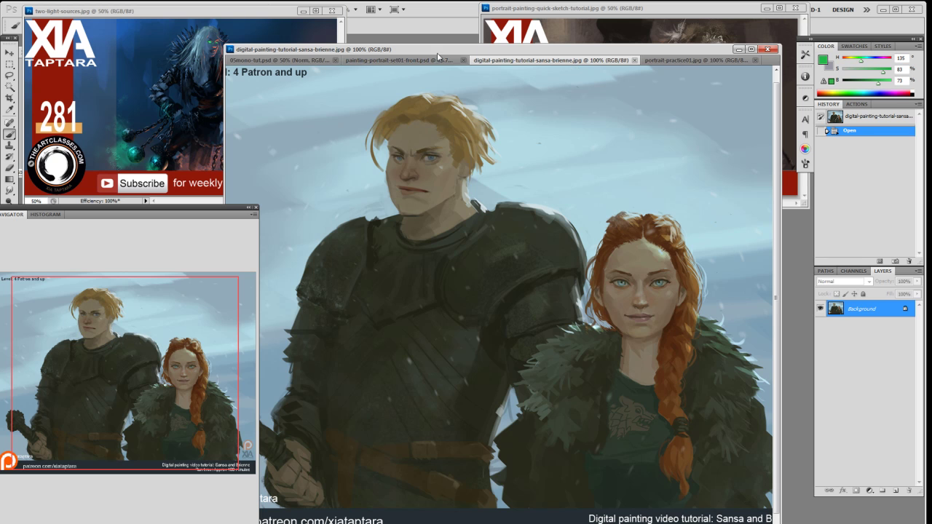
{"action": "left_click", "coordinate": [696, 59]}
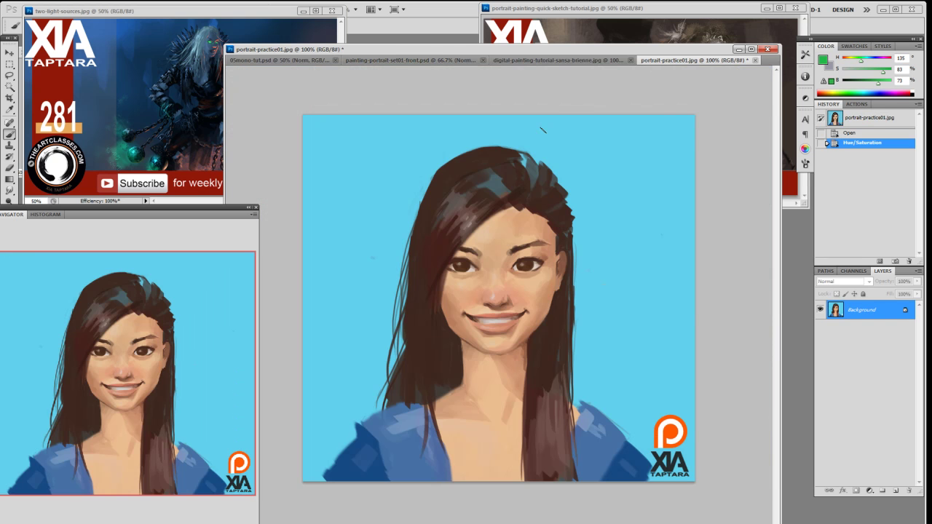
- Close portrait-practice01.jpg, the Sansa and Brienne image and painting-portrait-set01-front.psd, discarding unsaved changes
{"action": "left_click", "coordinate": [756, 60]}
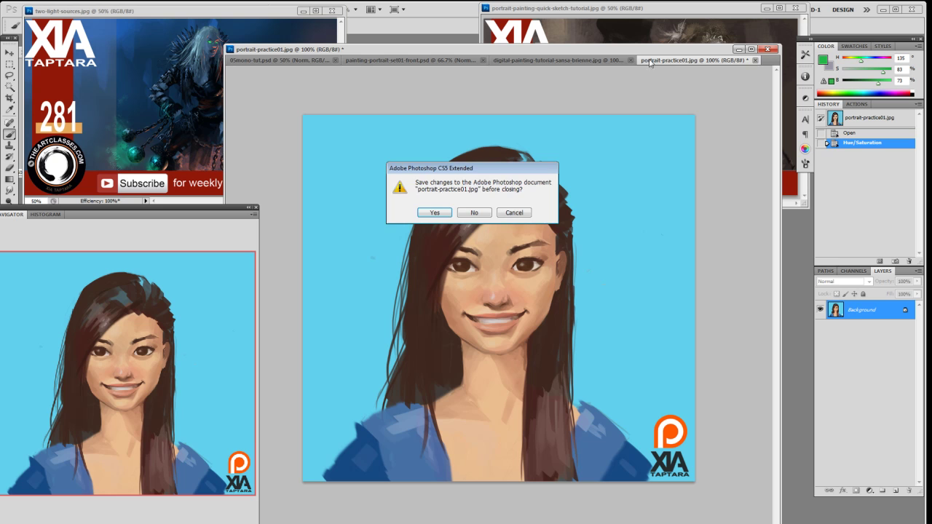
{"action": "left_click", "coordinate": [476, 212]}
{"action": "left_click", "coordinate": [681, 60]}
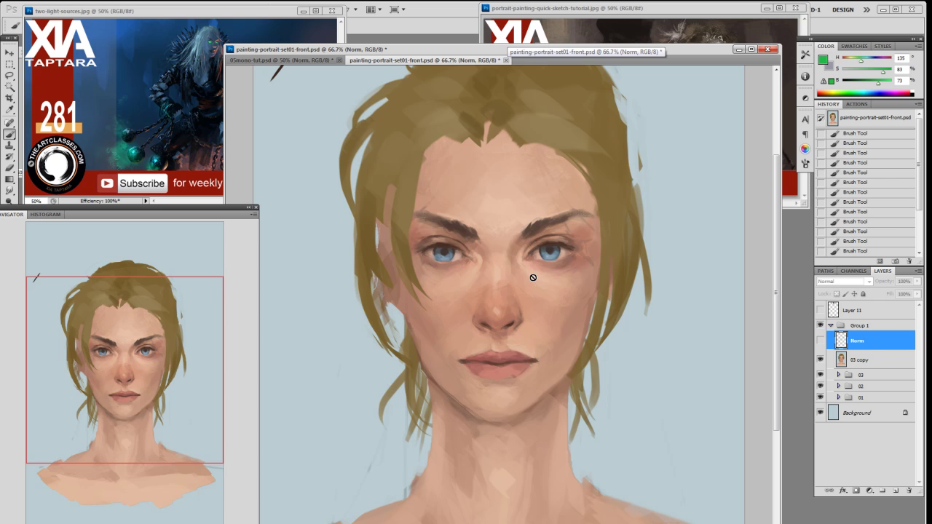
{"action": "left_click", "coordinate": [507, 60]}
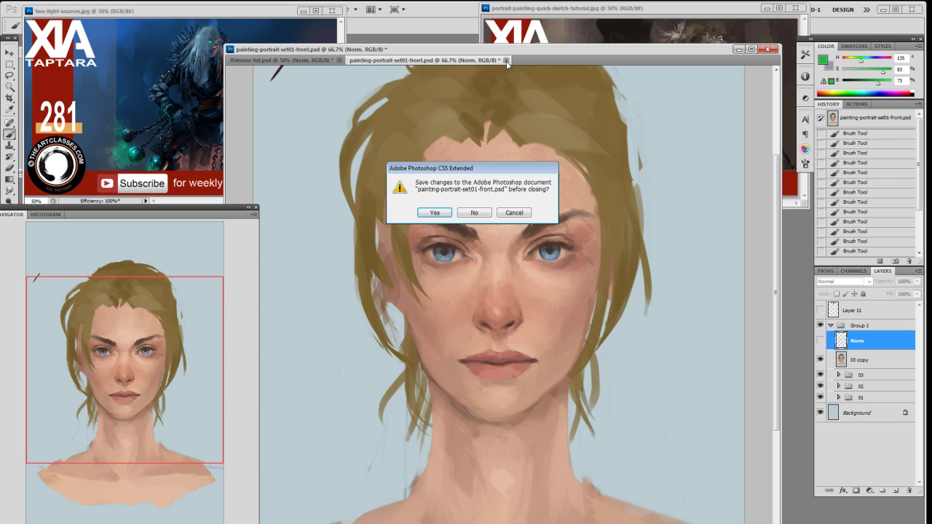
{"action": "left_click", "coordinate": [474, 213]}
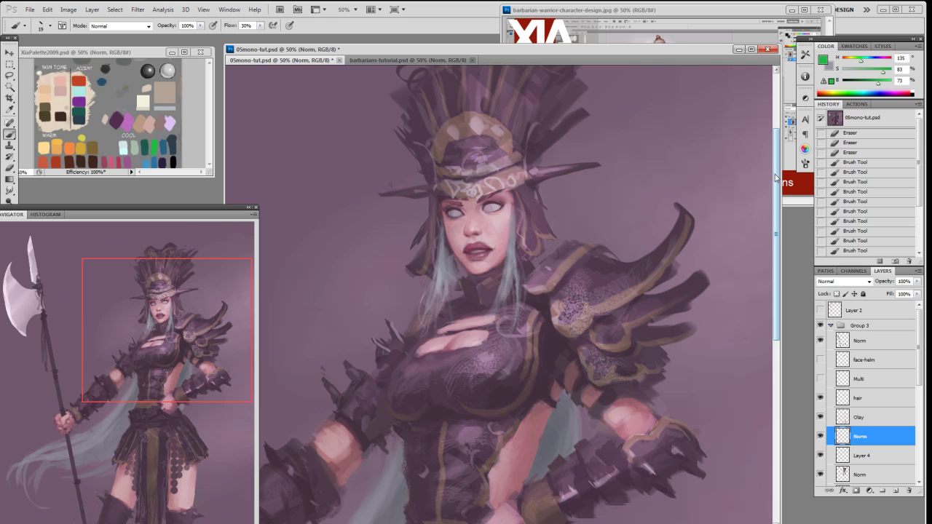
- Bring up barbarians-tutorial.psd and sample the highlight and shadow colours of the metal shoulder plate
{"action": "left_click_drag", "start_coordinate": [776, 172], "coordinate": [777, 178]}
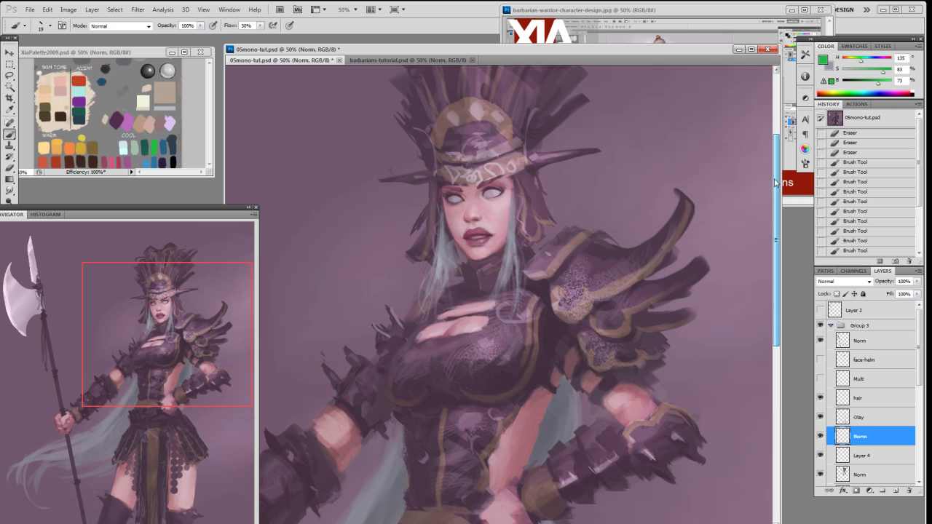
{"action": "left_click", "coordinate": [405, 63]}
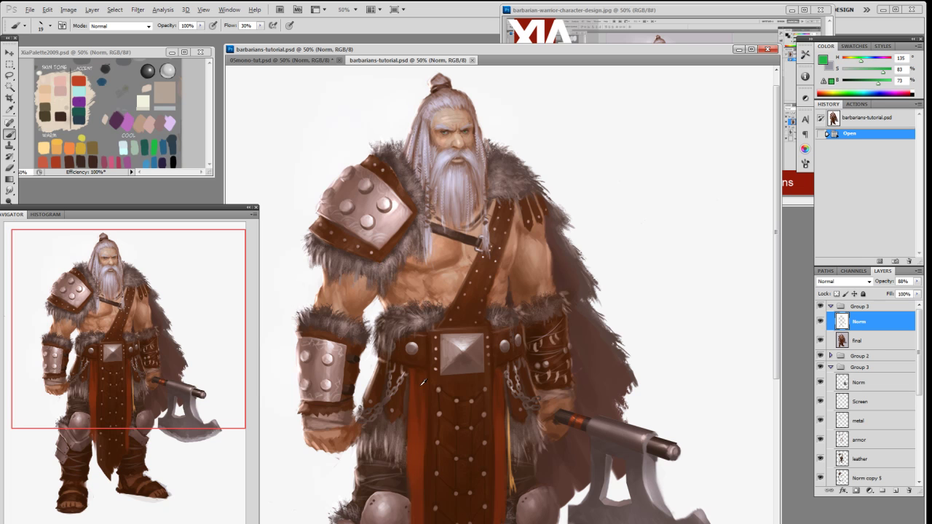
{"action": "key", "text": "alt"}
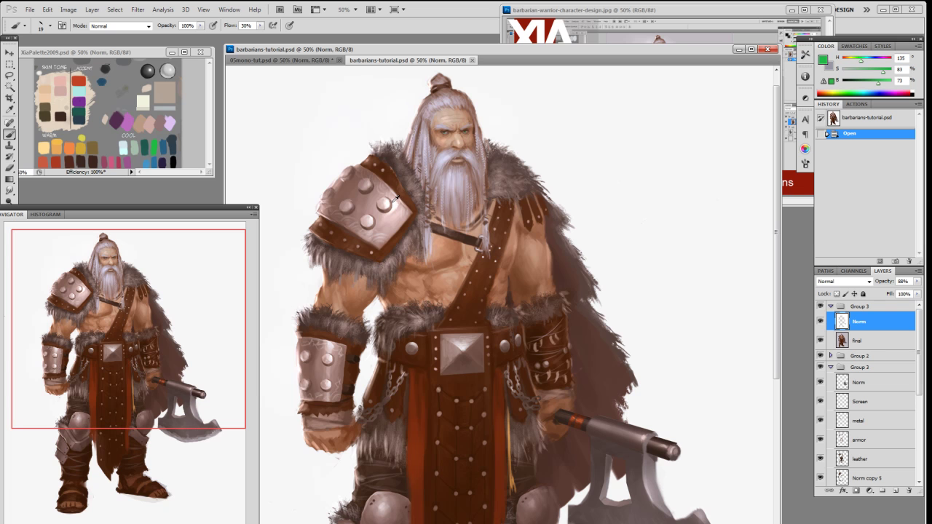
{"action": "left_click", "coordinate": [399, 204], "text": "alt"}
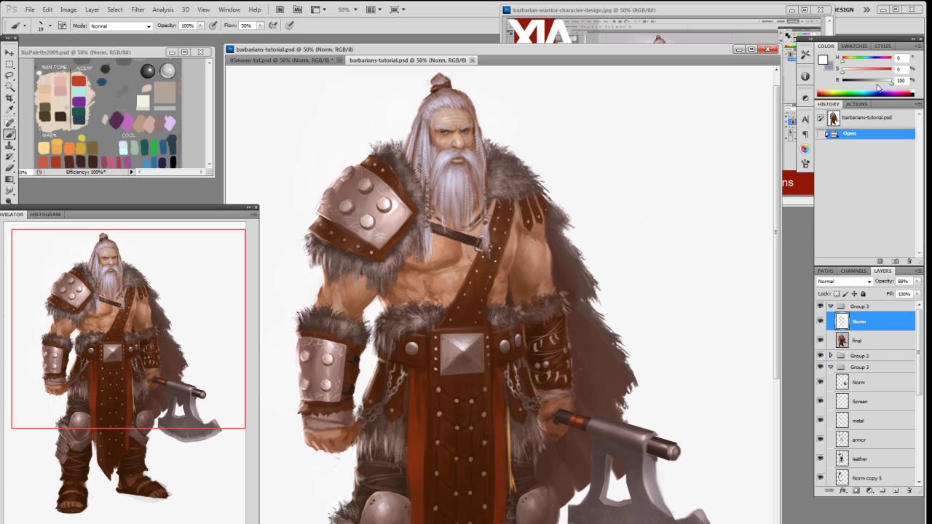
{"action": "left_click", "coordinate": [340, 188], "text": "alt"}
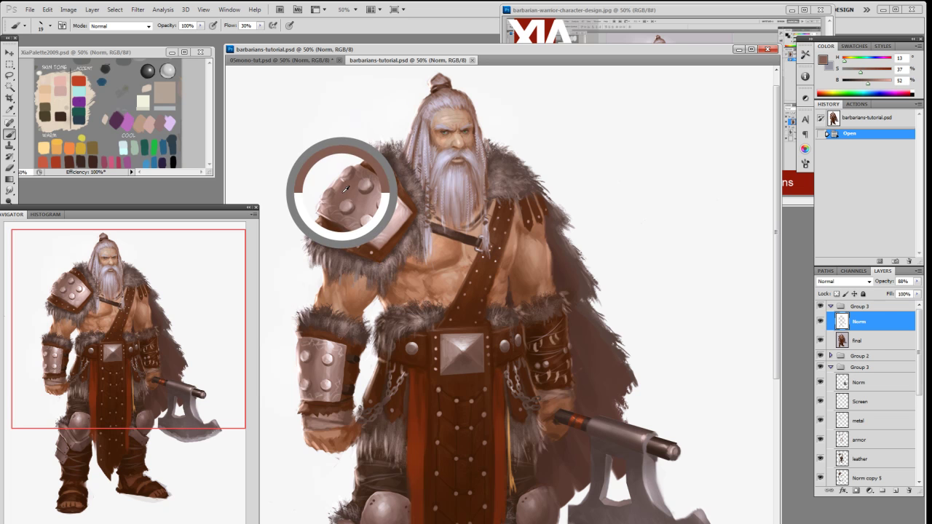
{"action": "left_click", "coordinate": [353, 169], "text": "alt"}
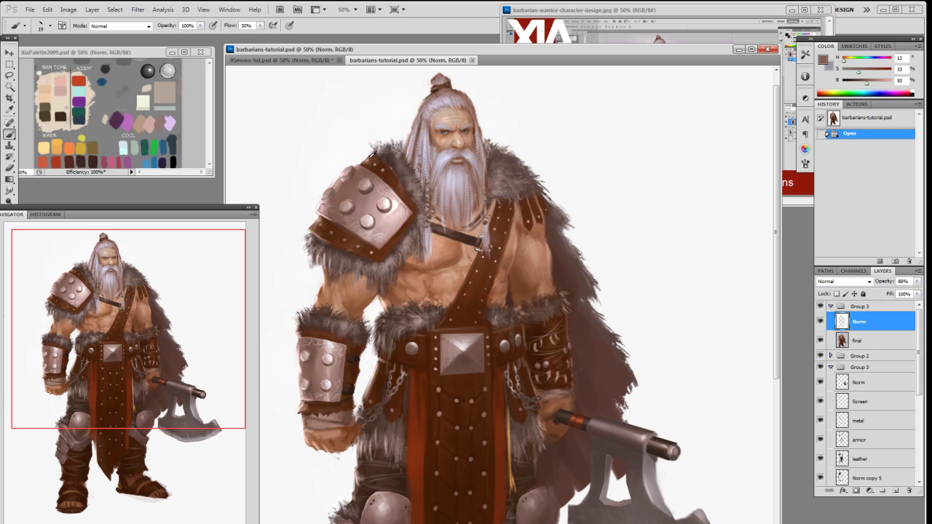
{"action": "left_click", "coordinate": [357, 169], "text": "alt"}
- Sample colours from the barbarian's belt buckle, metal bracer and leather chest strap
{"action": "left_click", "coordinate": [468, 361], "text": "alt"}
{"action": "left_click", "coordinate": [478, 367], "text": "alt"}
{"action": "left_click", "coordinate": [312, 349], "text": "alt"}
{"action": "left_click", "coordinate": [482, 319], "text": "alt"}
{"action": "left_click", "coordinate": [472, 289], "text": "alt"}
{"action": "left_click", "coordinate": [471, 290], "text": "alt"}
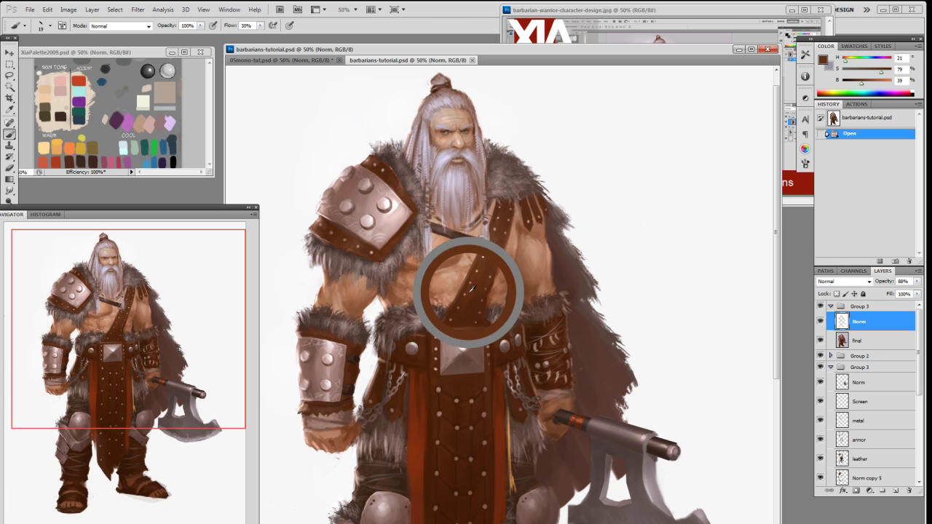
{"action": "left_click", "coordinate": [496, 237], "text": "alt"}
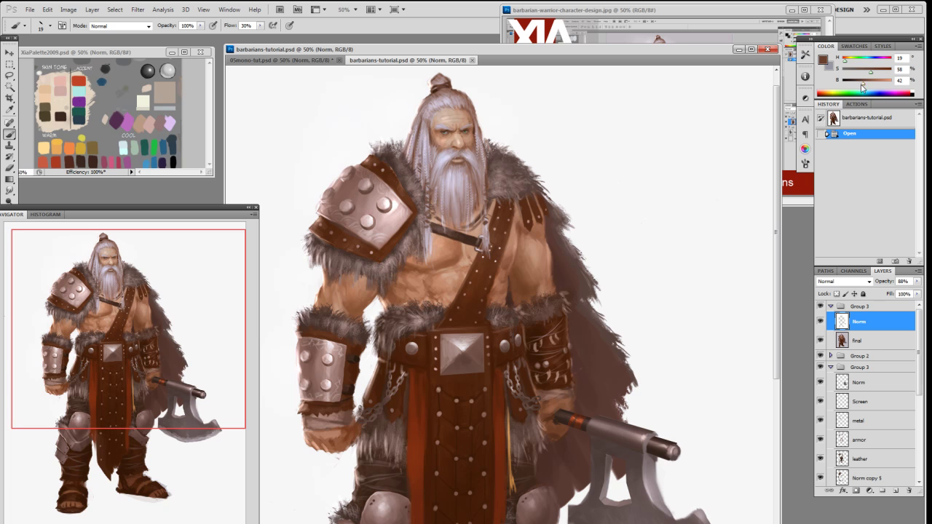
- Shift the brightness of the sampled leather colour, and sample the red cloth hanging from the barbarian's belt
{"action": "left_click_drag", "start_coordinate": [868, 84], "coordinate": [858, 85]}
{"action": "left_click_drag", "start_coordinate": [890, 86], "coordinate": [882, 86]}
{"action": "left_click", "coordinate": [888, 84]}
{"action": "left_click", "coordinate": [419, 445], "text": "alt"}
- Look over the barbarian painting and bring barbarian-warrior-character-design.jpg to the front
{"action": "left_click_drag", "start_coordinate": [779, 232], "coordinate": [777, 244]}
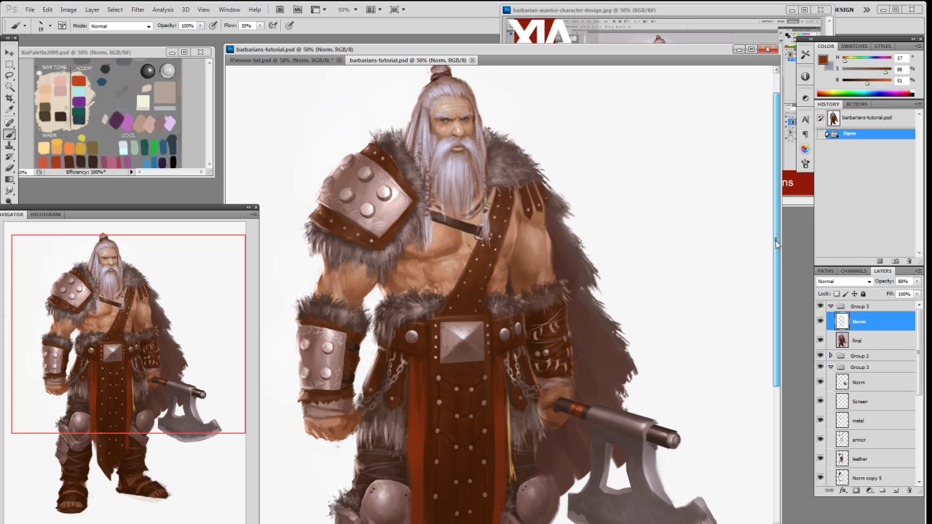
{"action": "left_click_drag", "start_coordinate": [776, 244], "coordinate": [766, 235]}
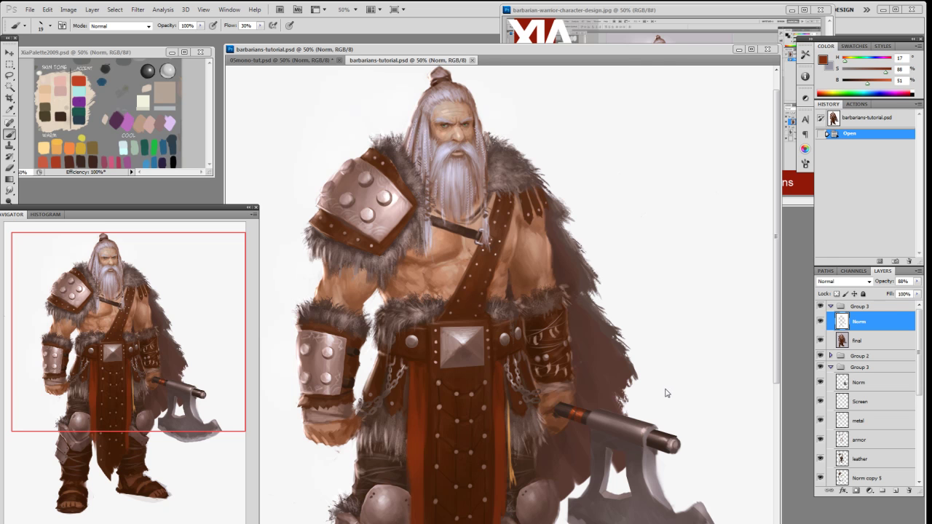
{"action": "left_click", "coordinate": [790, 201]}
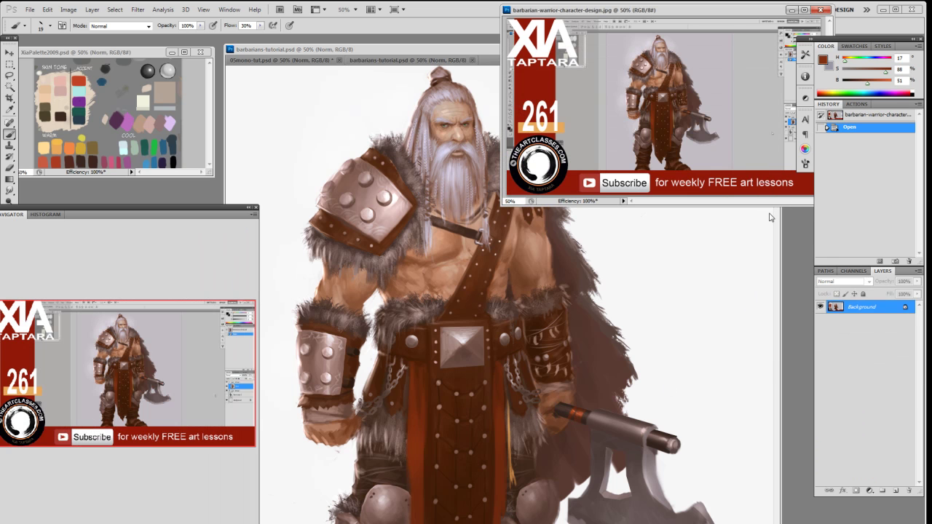
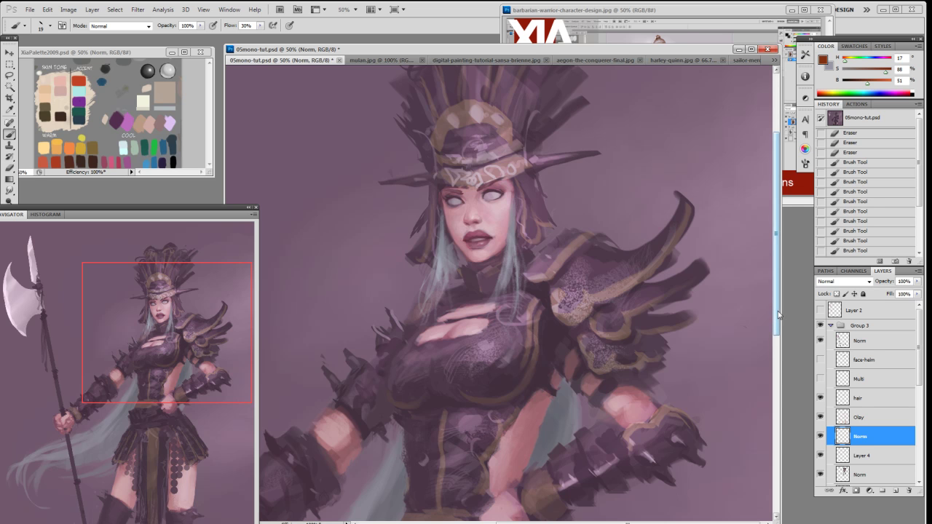
- View the armoured woman in 05mono-tut.psd, and examine the armour in aegon-the-conquerer-final.jpg at 100%
{"action": "mouse_move", "coordinate": [779, 316]}
{"action": "left_mouse_down"}
{"action": "mouse_move", "coordinate": [776, 393]}
{"action": "mouse_move", "coordinate": [772, 321]}
{"action": "left_mouse_up"}
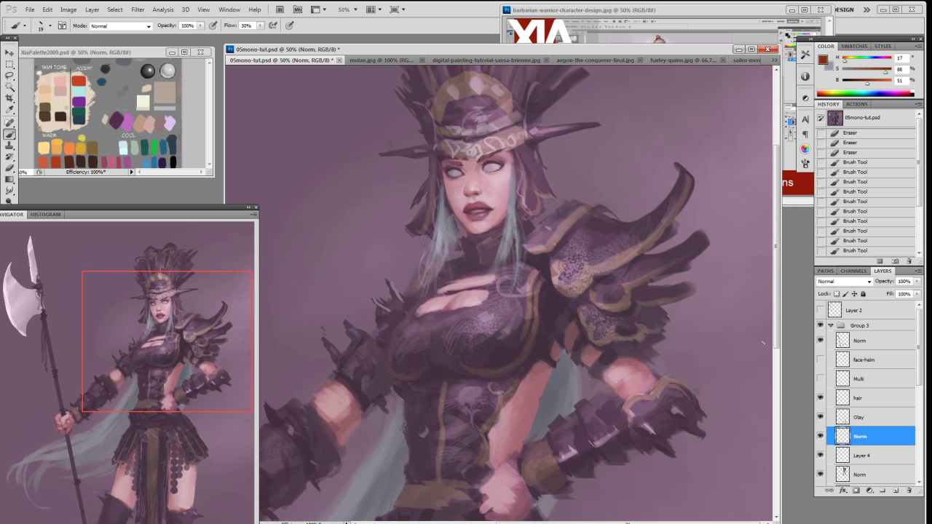
{"action": "left_click", "coordinate": [595, 59]}
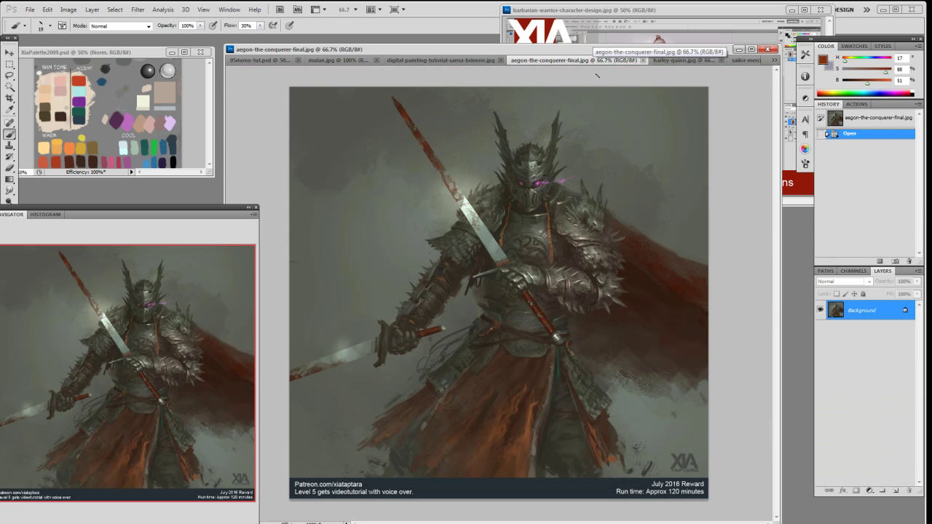
{"action": "left_click", "coordinate": [742, 231]}
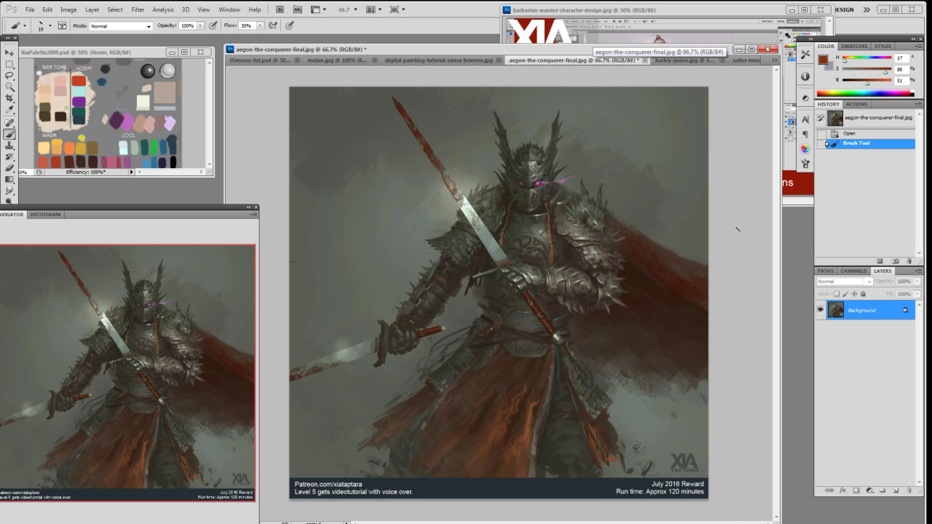
{"action": "key", "text": "ctrl+plus"}
{"action": "mouse_move", "coordinate": [783, 259]}
{"action": "left_mouse_down"}
{"action": "mouse_move", "coordinate": [784, 226]}
{"action": "mouse_move", "coordinate": [782, 242]}
{"action": "left_mouse_up"}
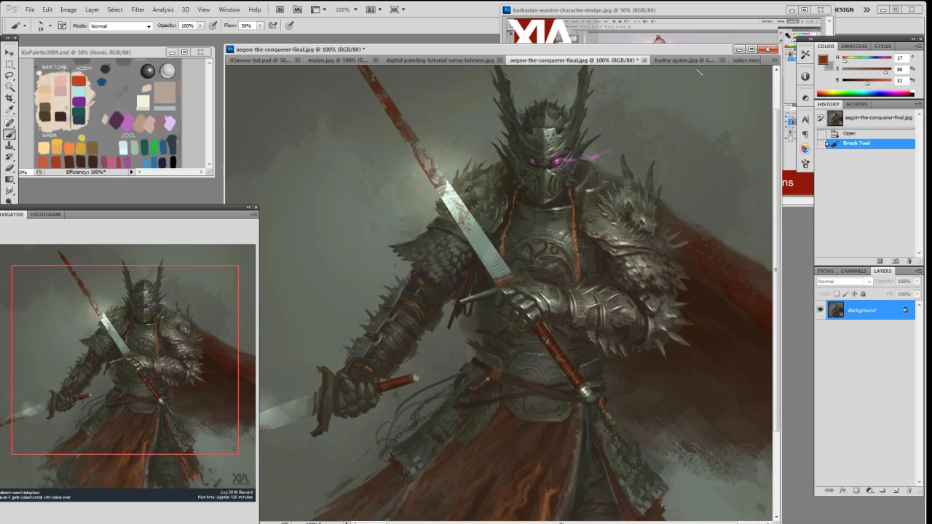
- Examine the figure in harley-quinn.jpg at 100% zoom
{"action": "left_click", "coordinate": [681, 61]}
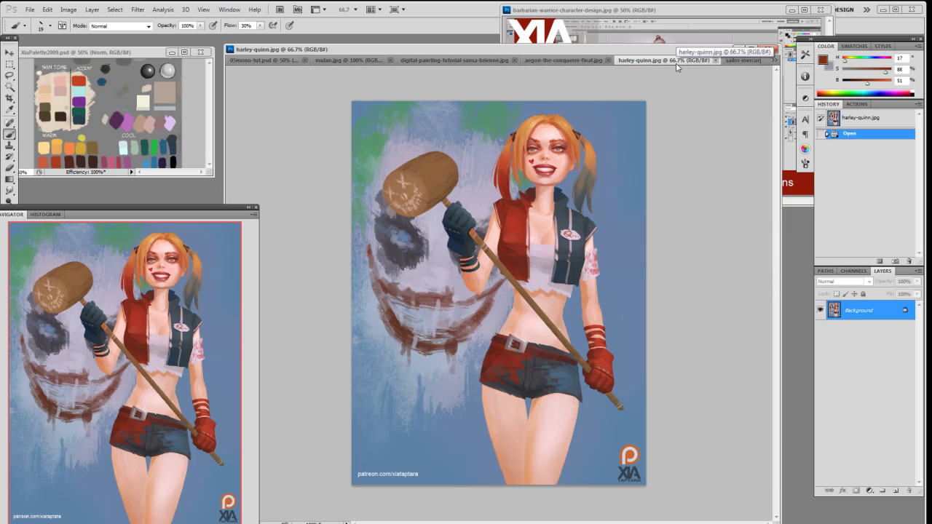
{"action": "key", "text": "ctrl+plus"}
{"action": "left_click_drag", "start_coordinate": [781, 230], "coordinate": [783, 204]}
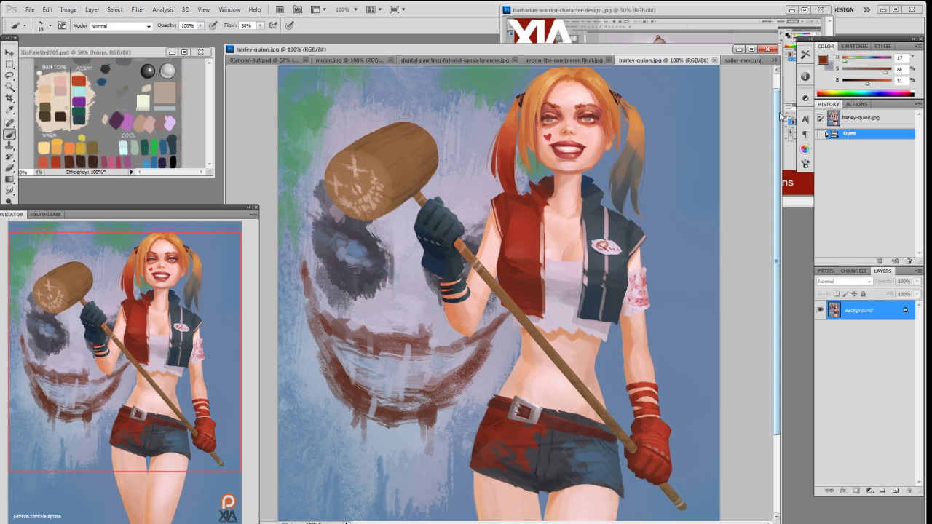
{"action": "scroll", "coordinate": [781, 116], "scroll_direction": "down", "scroll_amount": 2}
- View sailor-mercury-patreon.jpg and return to harley-quinn.jpg for comparison
{"action": "left_click", "coordinate": [746, 60]}
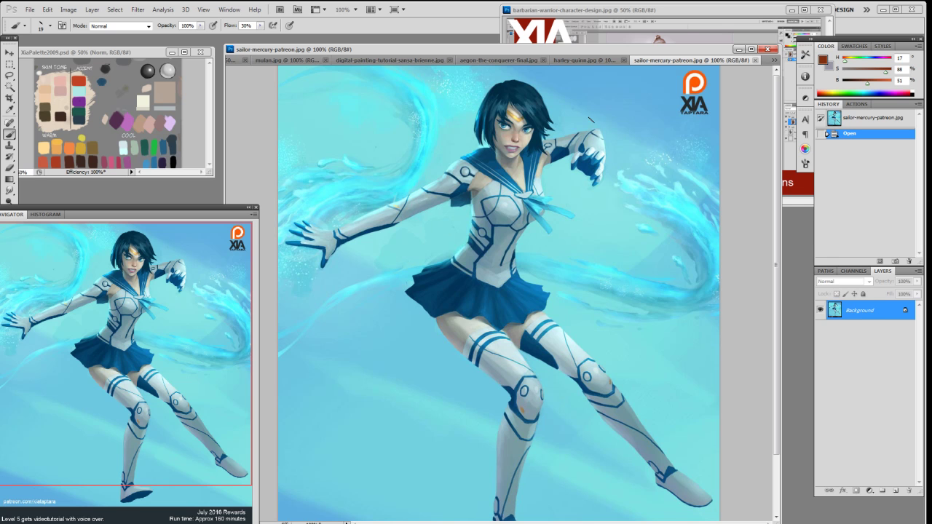
{"action": "left_click_drag", "start_coordinate": [584, 60], "coordinate": [725, 62]}
{"action": "left_click_drag", "start_coordinate": [774, 142], "coordinate": [770, 113]}
{"action": "left_click", "coordinate": [744, 62]}
{"action": "left_click", "coordinate": [587, 60]}
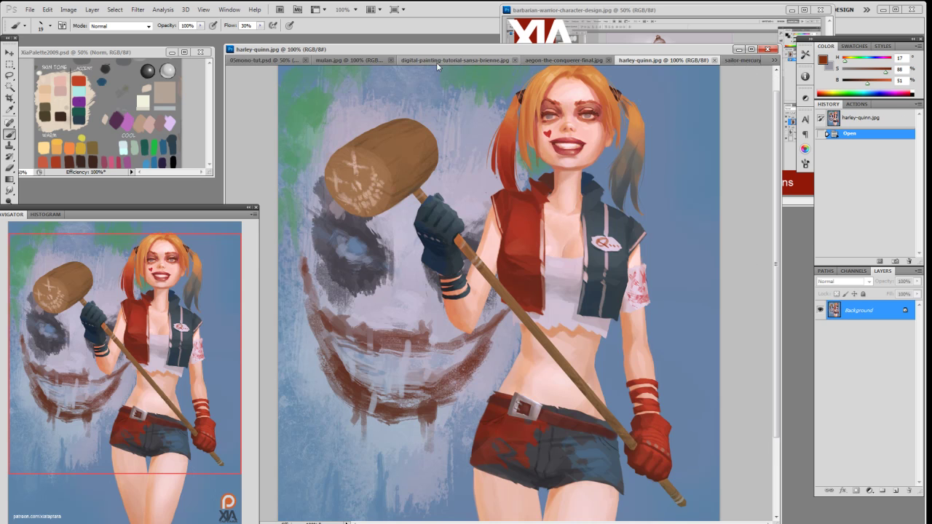
- Compare the armour in 05mono-tut.psd with the armour in aegon-the-conquerer-final.jpg
{"action": "left_click", "coordinate": [280, 61]}
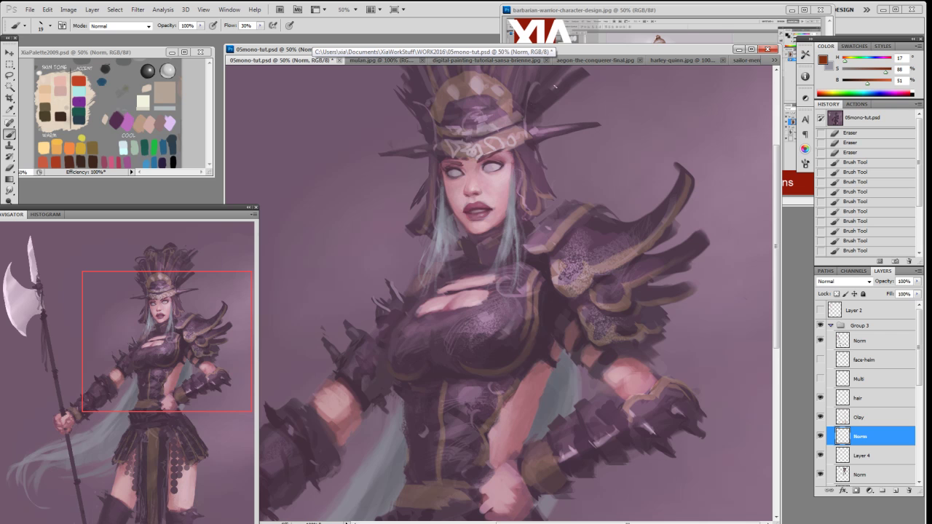
{"action": "left_click", "coordinate": [599, 61]}
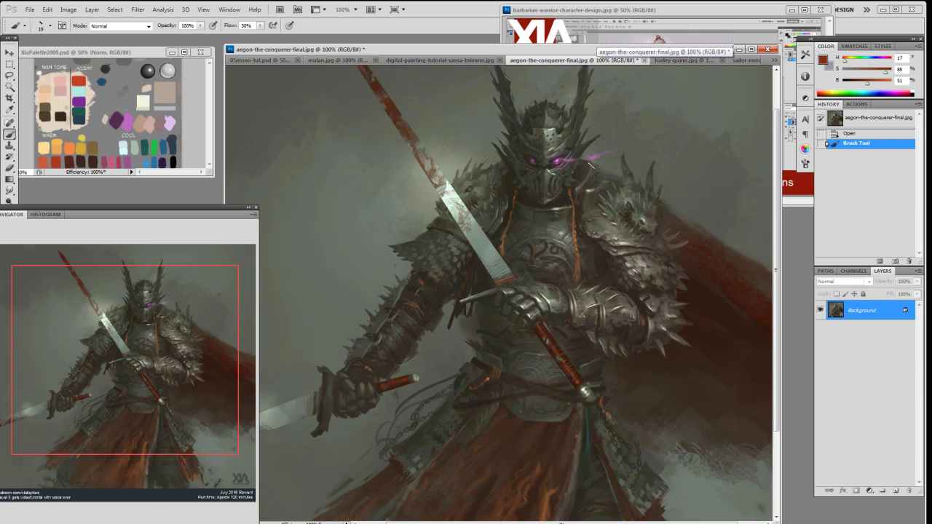
{"action": "left_click", "coordinate": [272, 60]}
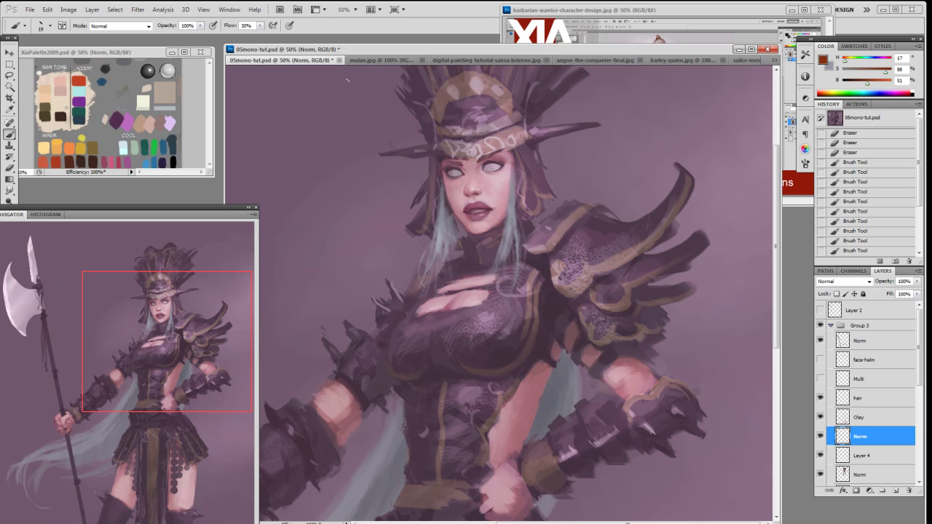
- Examine the full figure in mulan.jpg and the two characters in digital-painting-tutorial-sansa-brienne.jpg
{"action": "left_click", "coordinate": [382, 60]}
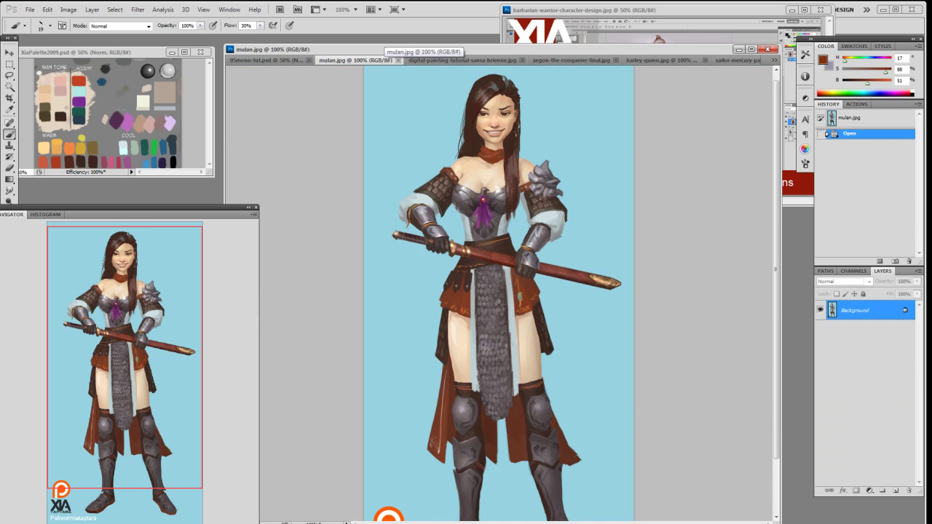
{"action": "mouse_move", "coordinate": [775, 211]}
{"action": "left_mouse_down"}
{"action": "mouse_move", "coordinate": [776, 240]}
{"action": "mouse_move", "coordinate": [775, 219]}
{"action": "left_mouse_up"}
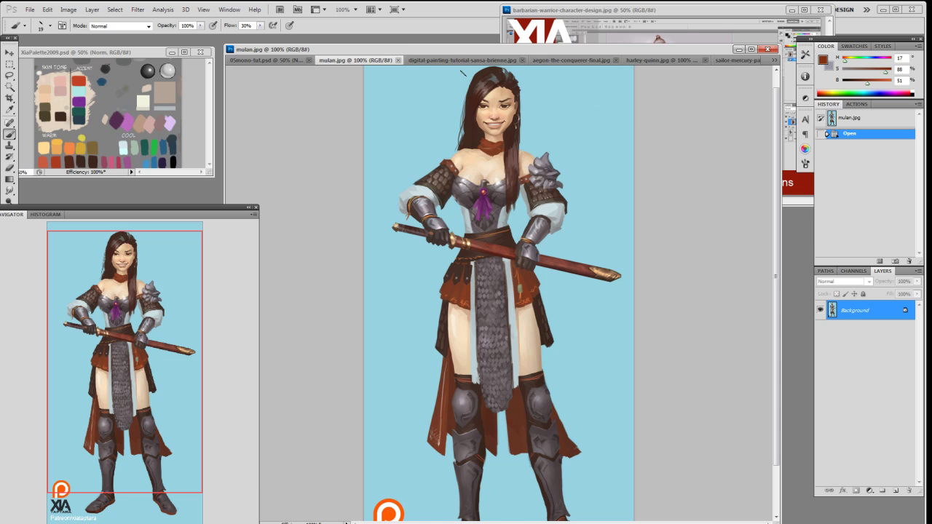
{"action": "left_click", "coordinate": [455, 62]}
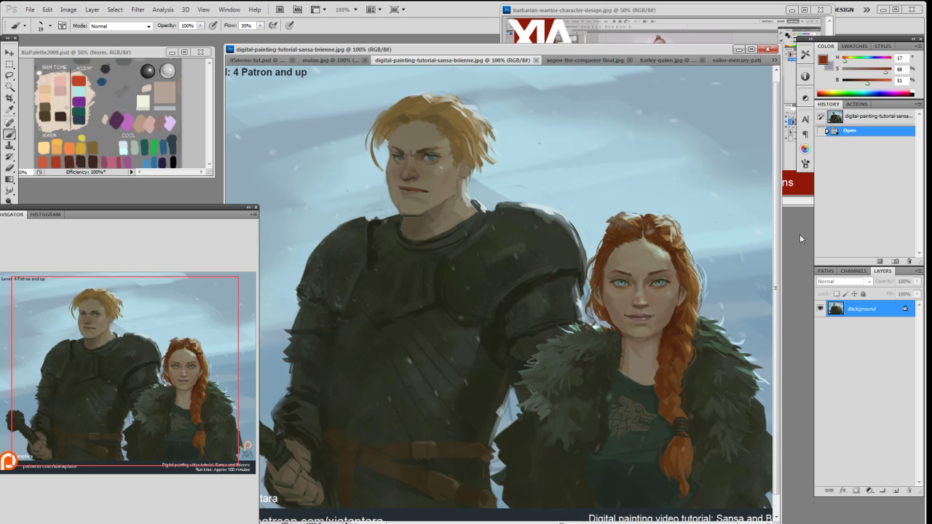
{"action": "scroll", "coordinate": [770, 269], "scroll_direction": "down", "scroll_amount": 1}
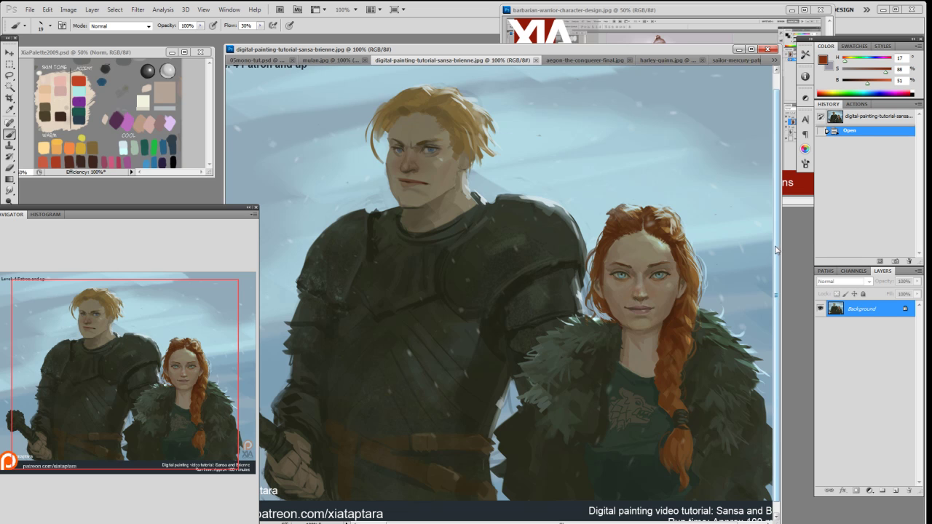
{"action": "left_click_drag", "start_coordinate": [778, 244], "coordinate": [780, 221]}
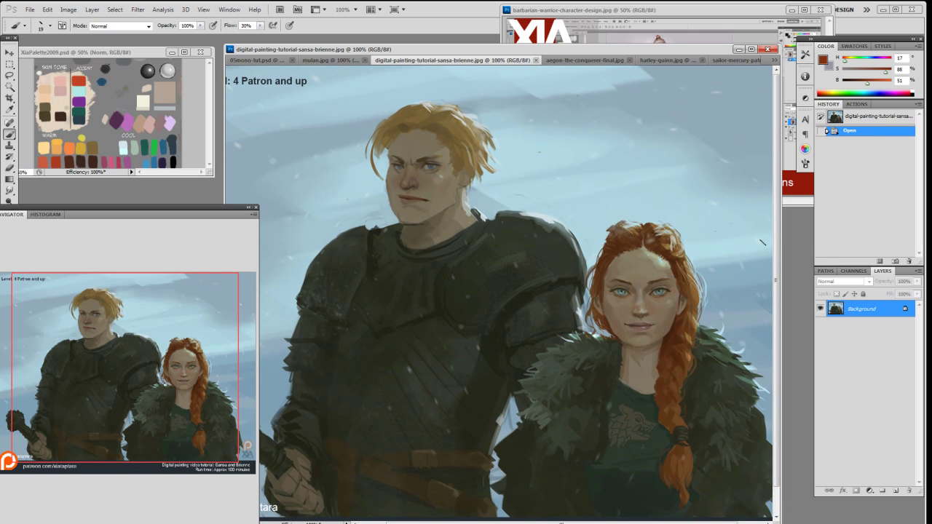